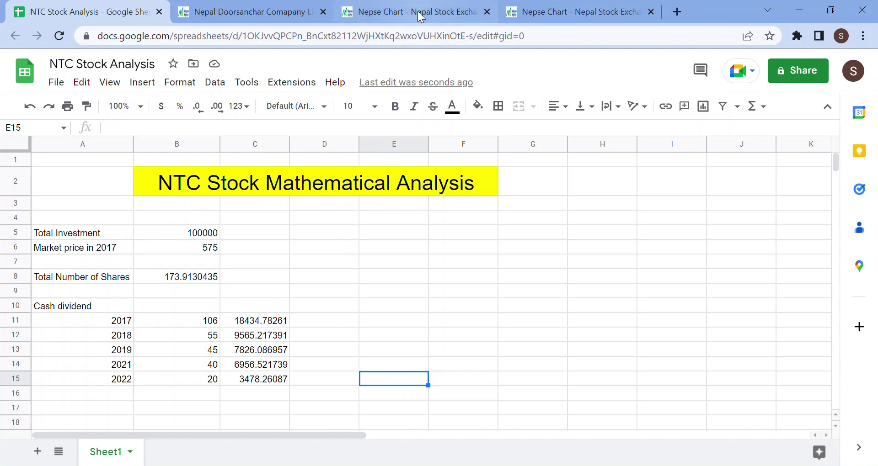
Step: Examine the total investment, 2017 market price and total number of shares, checking the early 2017 price on the NTC weekly chart
{"action": "left_click", "coordinate": [210, 236]}
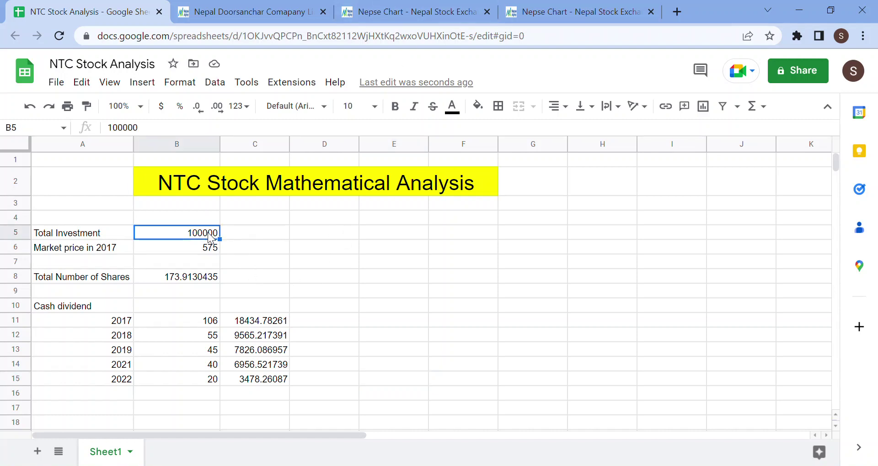
{"action": "left_click", "coordinate": [117, 250]}
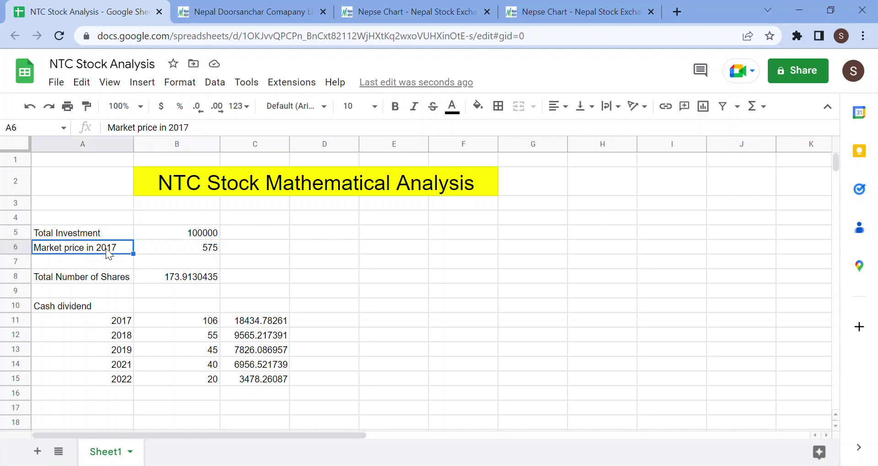
{"action": "left_click", "coordinate": [361, 13]}
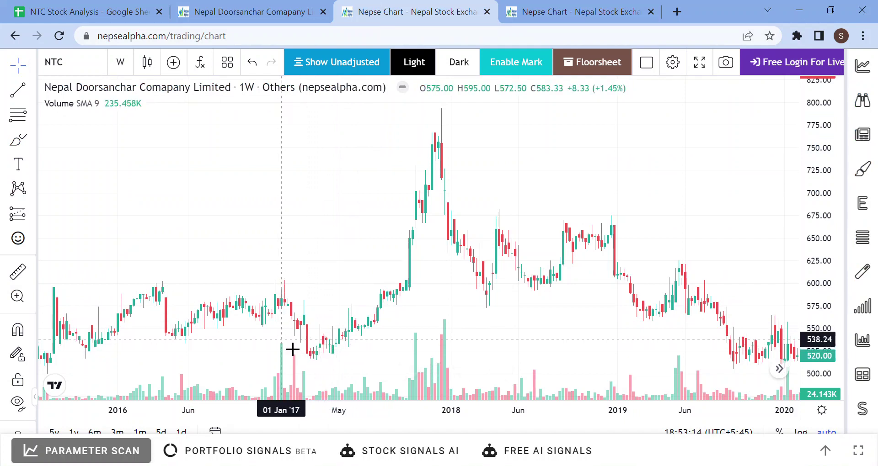
{"action": "left_click", "coordinate": [81, 11]}
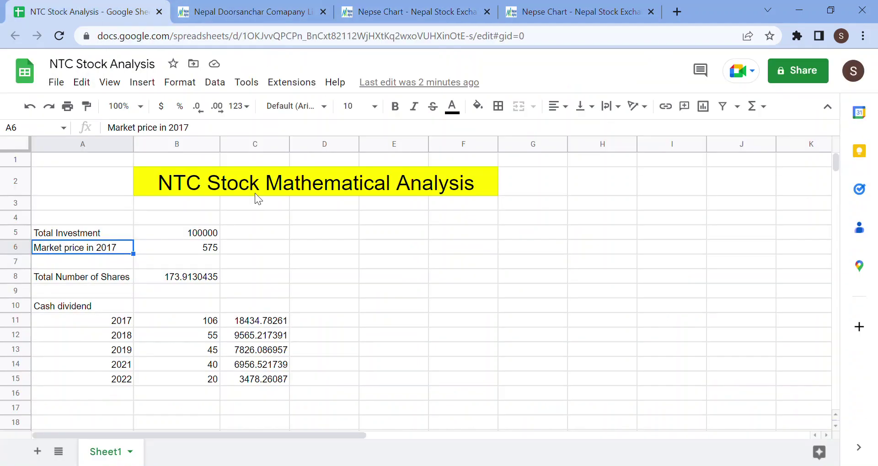
{"action": "left_click", "coordinate": [200, 250]}
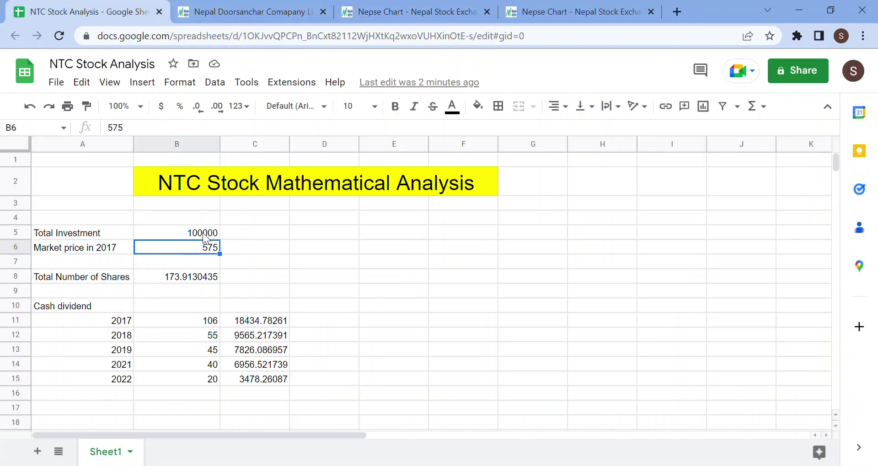
{"action": "left_click", "coordinate": [206, 236]}
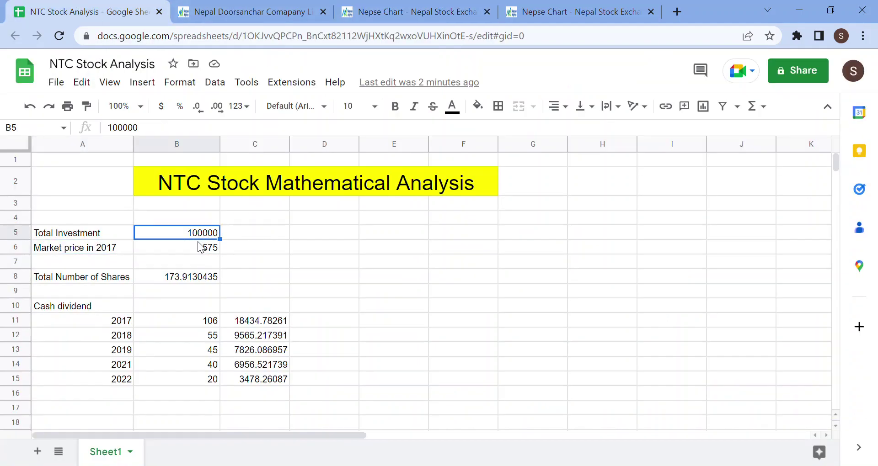
{"action": "left_click", "coordinate": [205, 249]}
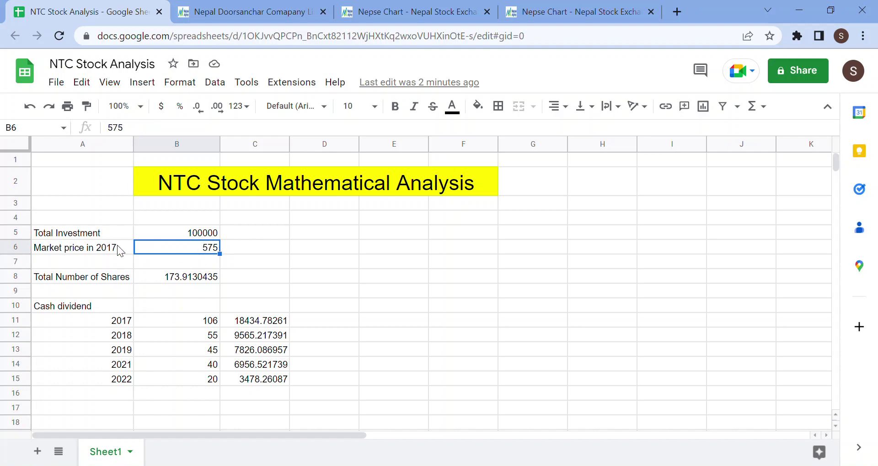
{"action": "left_click", "coordinate": [198, 277]}
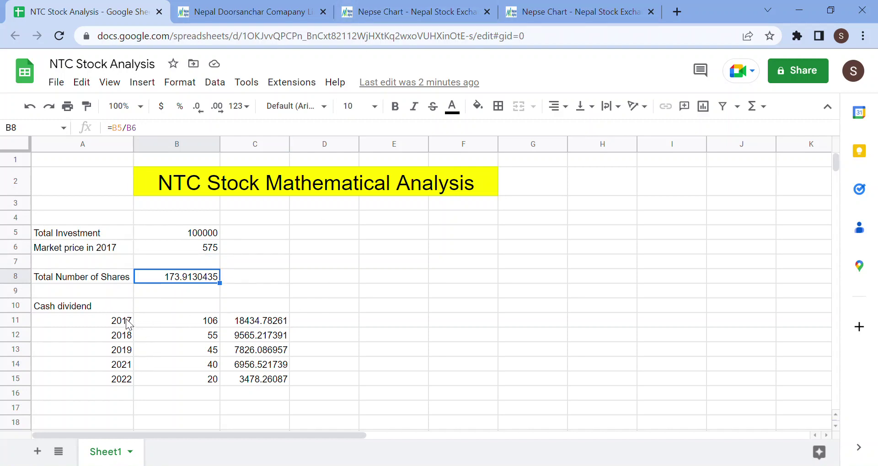
Step: Check the yearly cash dividend percentages in the dividend history on the Nepal Doorsanchar page
{"action": "left_click", "coordinate": [256, 10]}
{"action": "scroll", "coordinate": [331, 287], "scroll_direction": "up", "scroll_amount": 1}
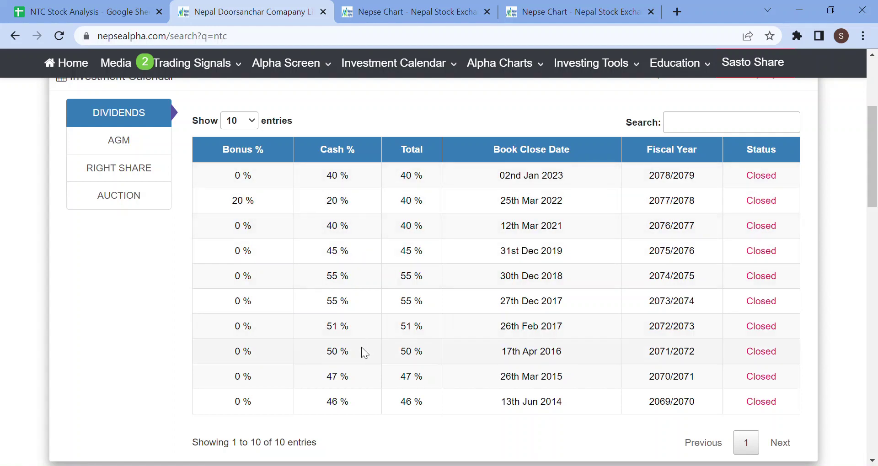
{"action": "left_click", "coordinate": [108, 11]}
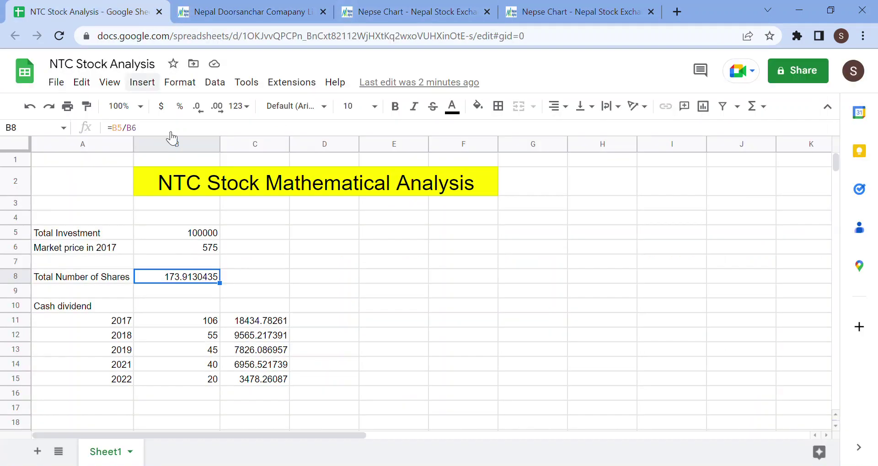
Step: Review the cash dividend rates and calculated payouts in the spreadsheet for 2017 through 2021
{"action": "left_click", "coordinate": [250, 321]}
{"action": "left_click", "coordinate": [252, 335]}
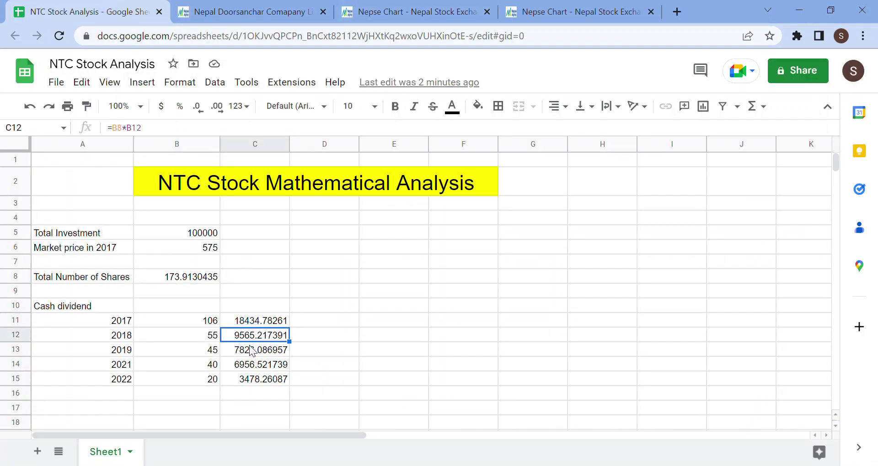
{"action": "left_click", "coordinate": [251, 350]}
{"action": "left_click", "coordinate": [122, 324]}
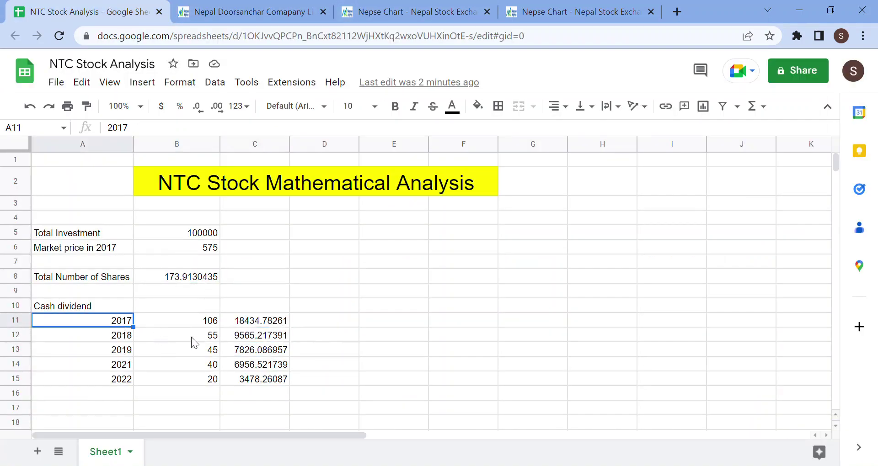
{"action": "left_click", "coordinate": [212, 326]}
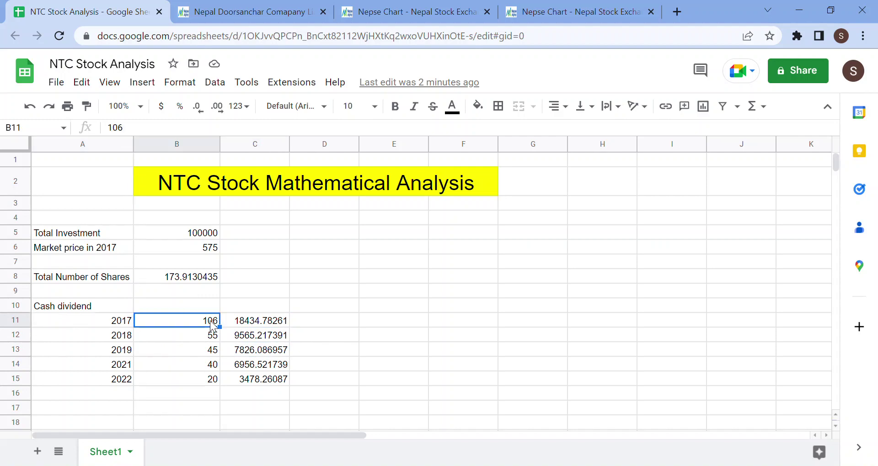
{"action": "left_click", "coordinate": [253, 326]}
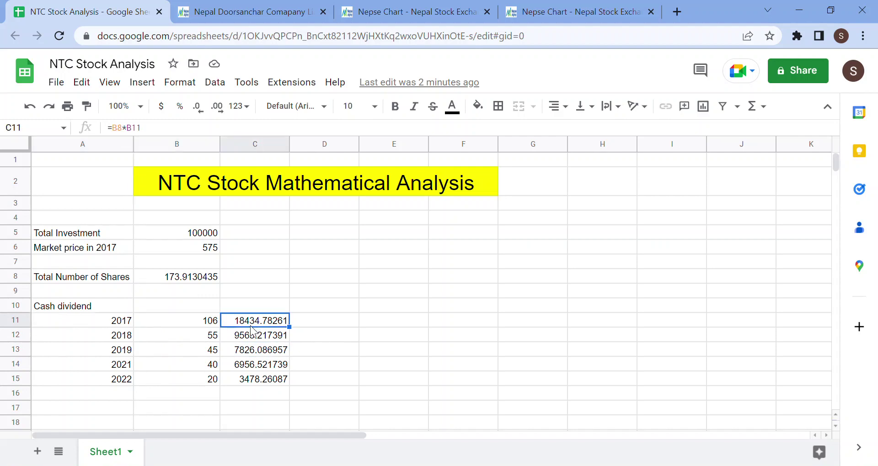
{"action": "left_click", "coordinate": [205, 336]}
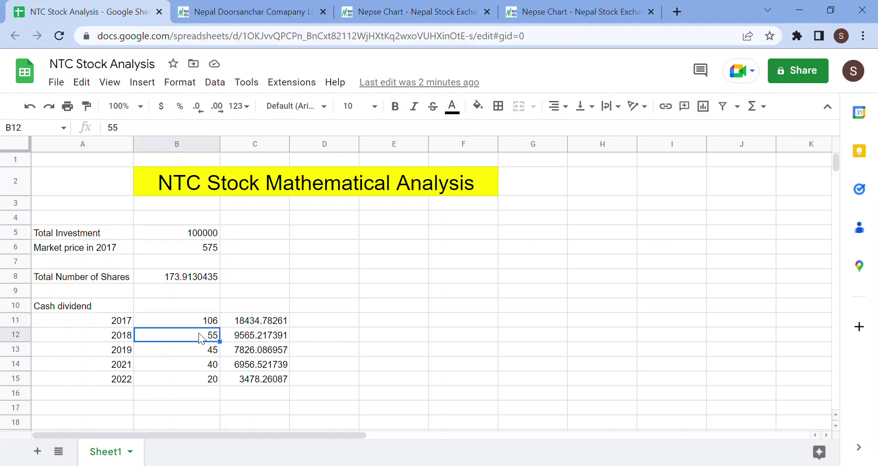
{"action": "left_click", "coordinate": [259, 340]}
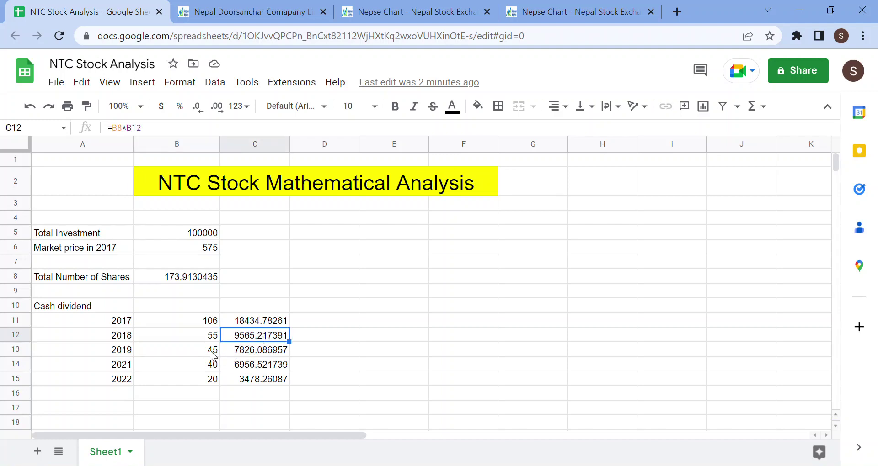
{"action": "left_click", "coordinate": [215, 352]}
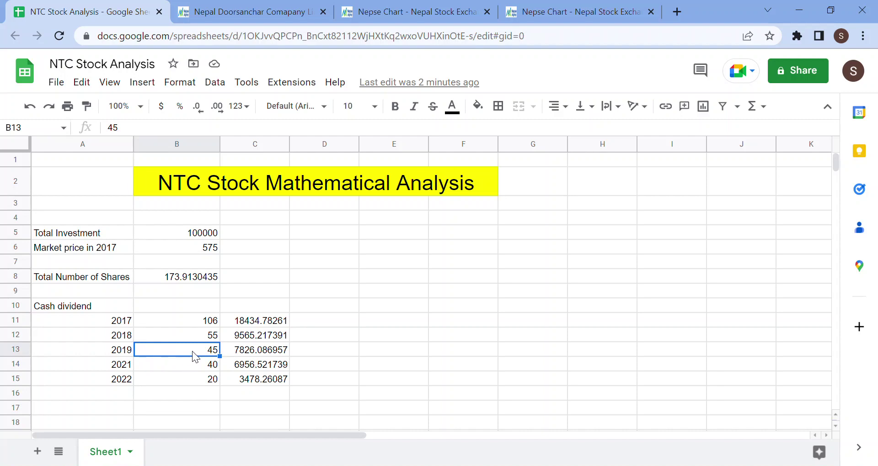
{"action": "left_click", "coordinate": [258, 353]}
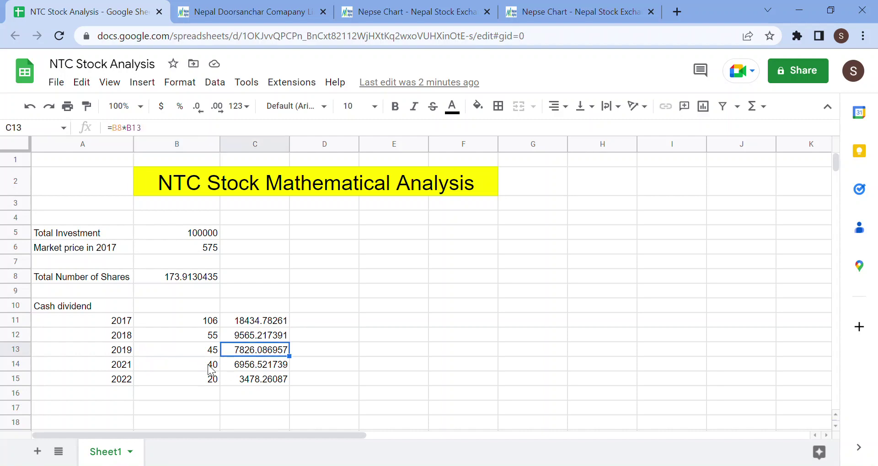
{"action": "left_click", "coordinate": [209, 366]}
{"action": "left_click", "coordinate": [253, 369]}
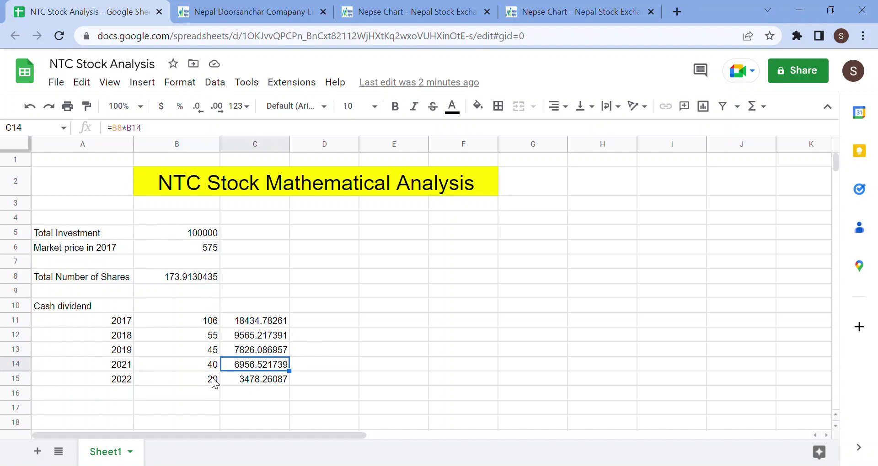
Step: Trace the 2017 cash dividend payout formula back to the total number of shares and the 2017 rate
{"action": "left_click", "coordinate": [248, 326]}
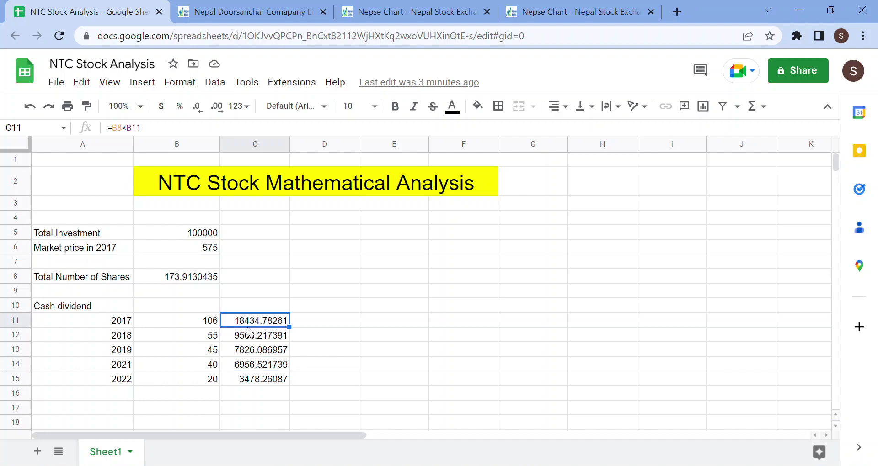
{"action": "left_click", "coordinate": [164, 279]}
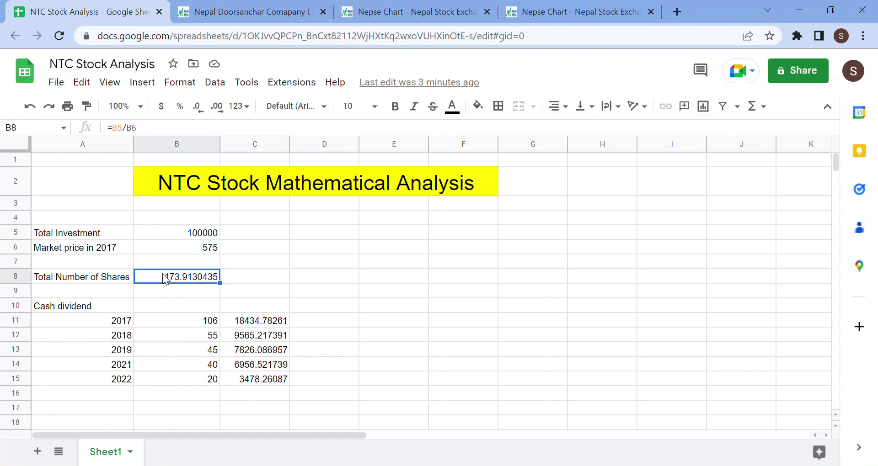
{"action": "left_click", "coordinate": [215, 326]}
{"action": "left_click", "coordinate": [249, 327]}
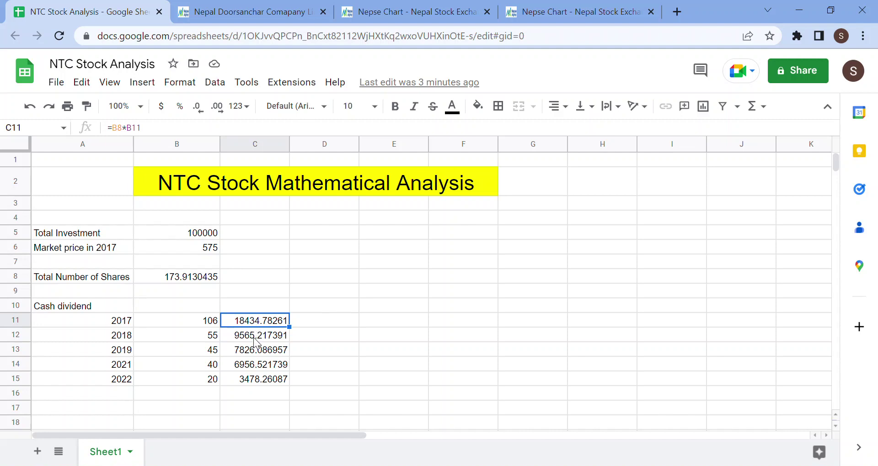
{"action": "left_click", "coordinate": [254, 340]}
Step: Label cell B16 "Total Cash Dividend" and sum the yearly payouts C11:C15 in C16
{"action": "left_click", "coordinate": [239, 396]}
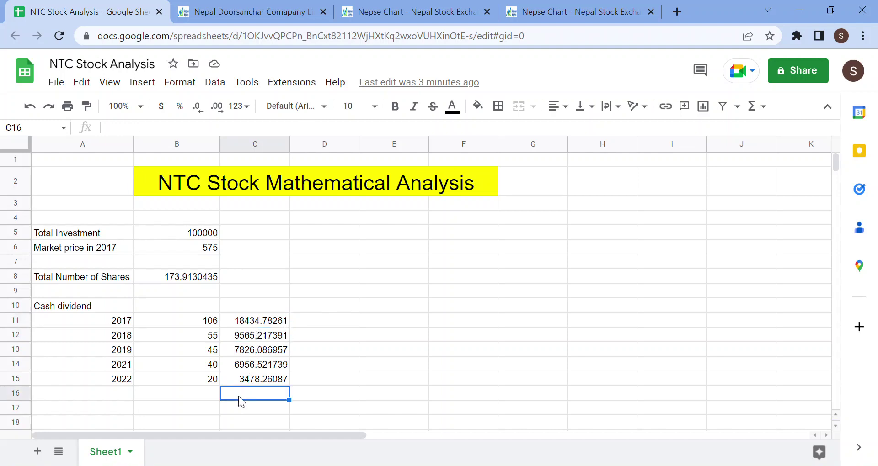
{"action": "left_click", "coordinate": [167, 395]}
{"action": "type", "text": "Total"}
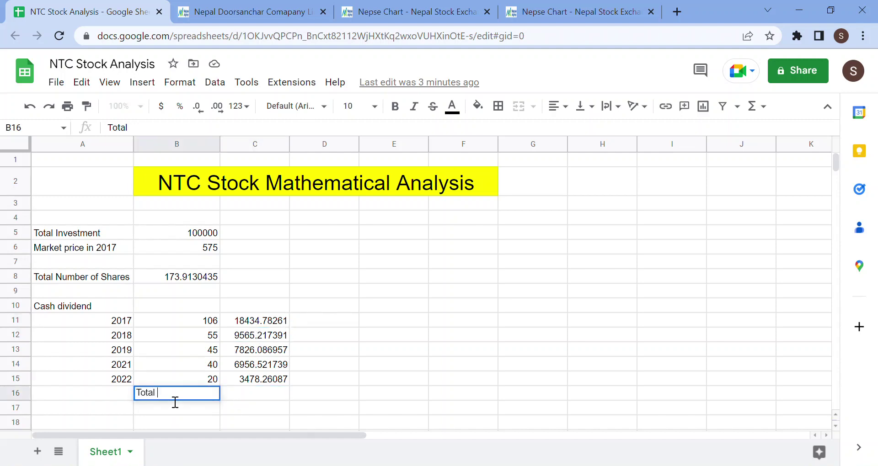
{"action": "type", "text": " Bo"}
{"action": "key", "text": "BackSpace"}
{"action": "key", "text": "BackSpace"}
{"action": "type", "text": "Cas"}
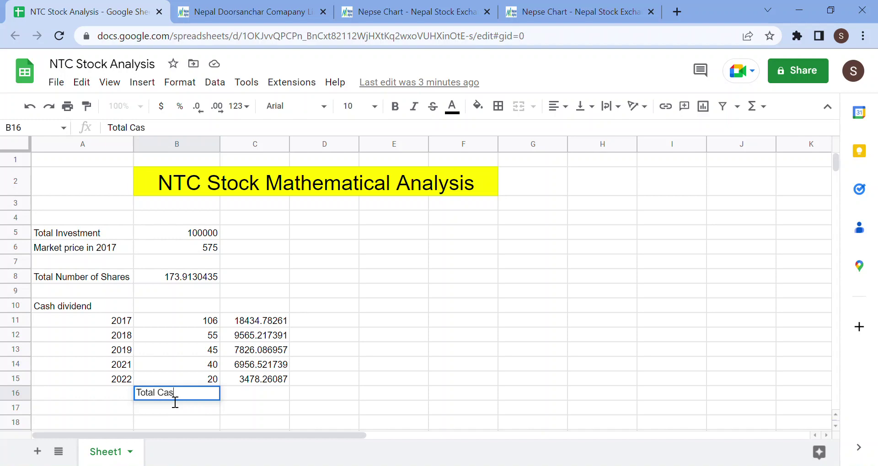
{"action": "type", "text": "h Dividend"}
{"action": "key", "text": "Tab"}
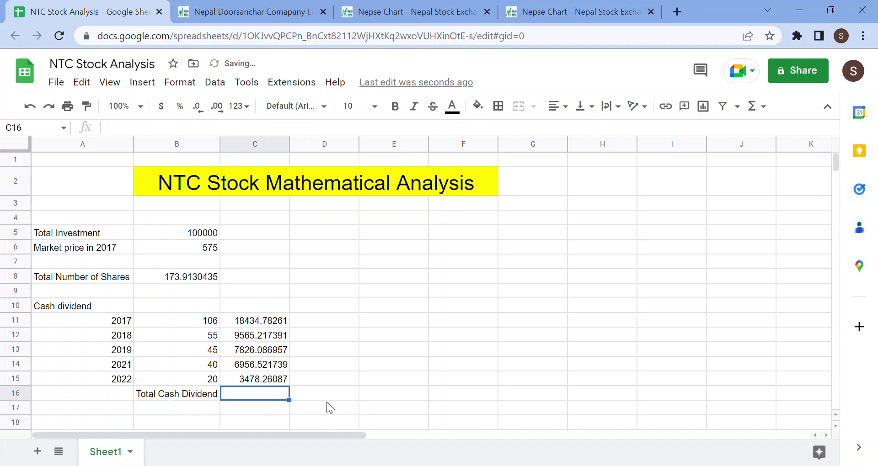
{"action": "type", "text": "=sum(C11:C15"}
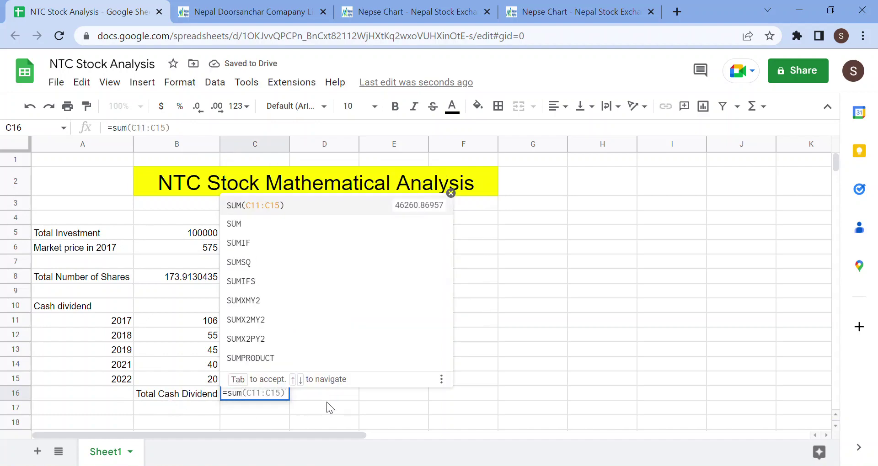
{"action": "key", "text": "Tab"}
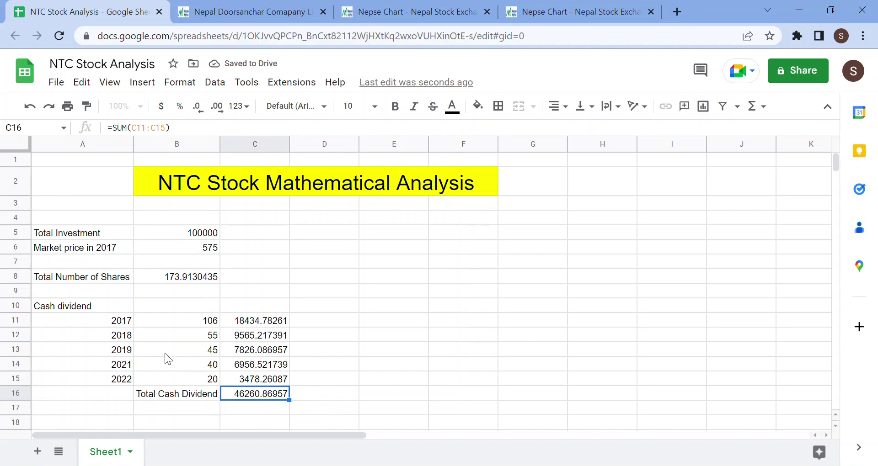
Step: Compare the total cash dividend since 2017 with the total investment
{"action": "left_click", "coordinate": [130, 324]}
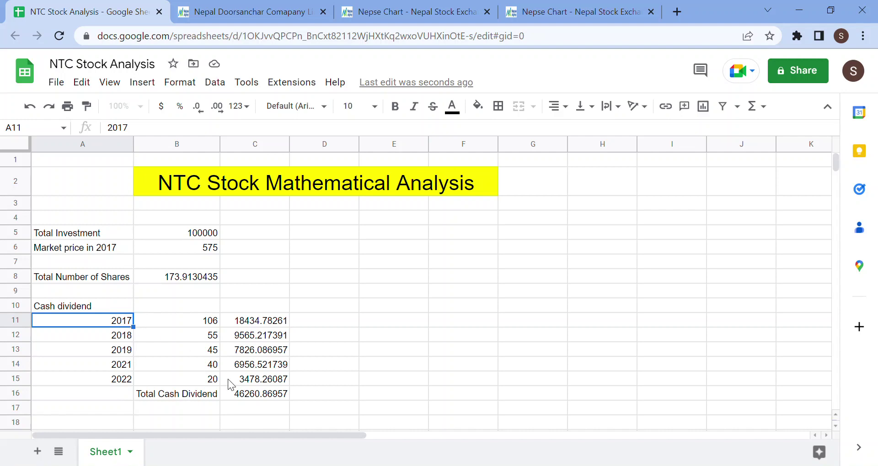
{"action": "left_click", "coordinate": [252, 394]}
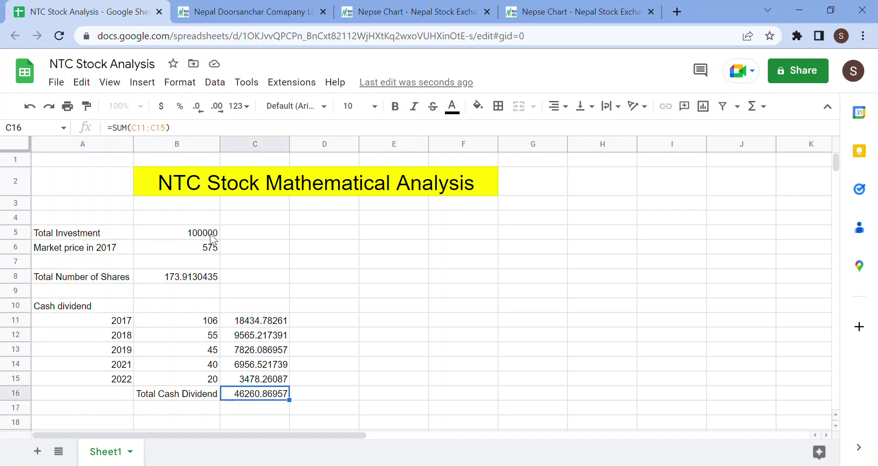
{"action": "left_click", "coordinate": [214, 235]}
{"action": "left_click", "coordinate": [248, 399]}
Step: Enter the label "Market Price in 2022" in cell E10 and widen column E to fit it
{"action": "left_click", "coordinate": [377, 308]}
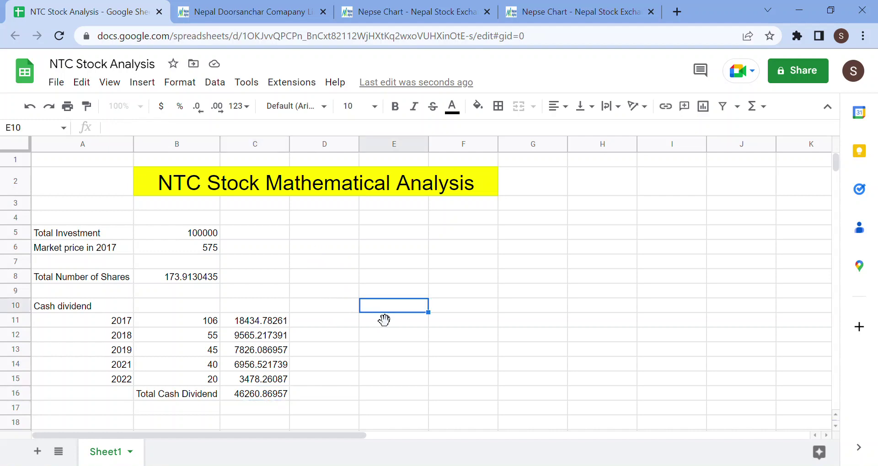
{"action": "type", "text": "Market Price "}
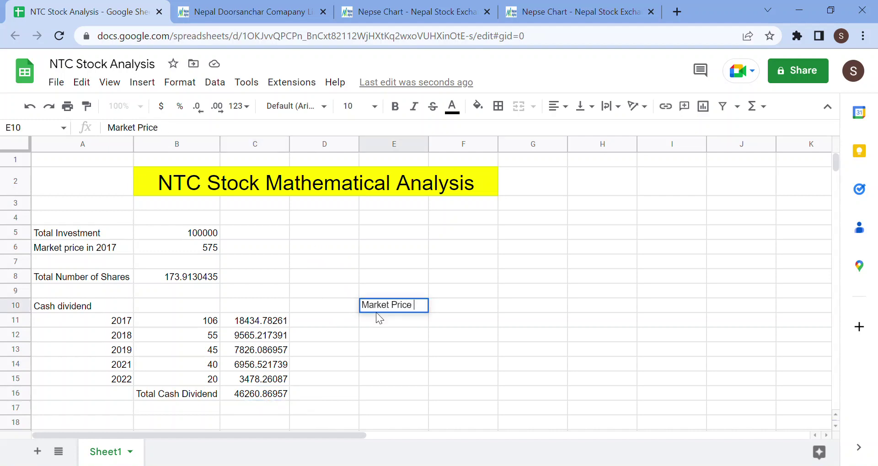
{"action": "type", "text": "in 2022"}
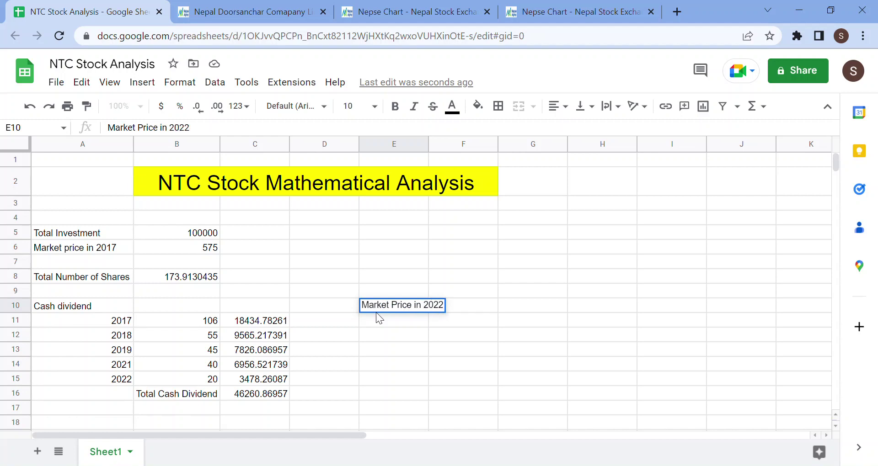
{"action": "key", "text": "Return"}
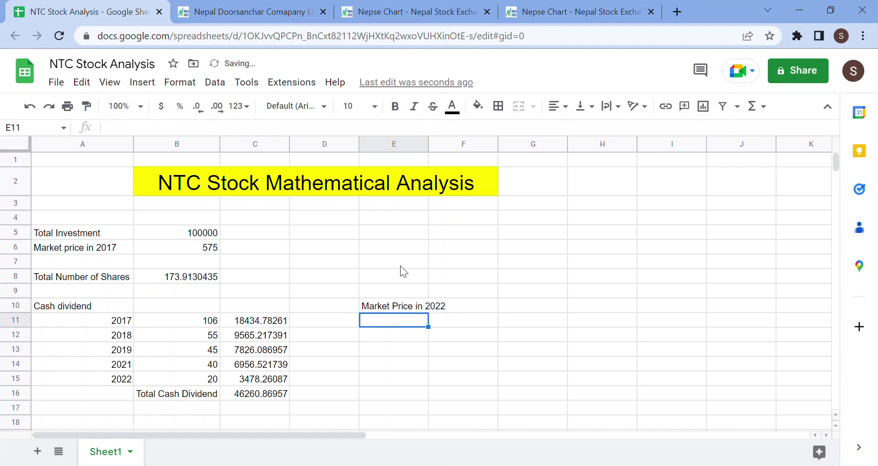
{"action": "left_click_drag", "start_coordinate": [435, 146], "coordinate": [456, 146]}
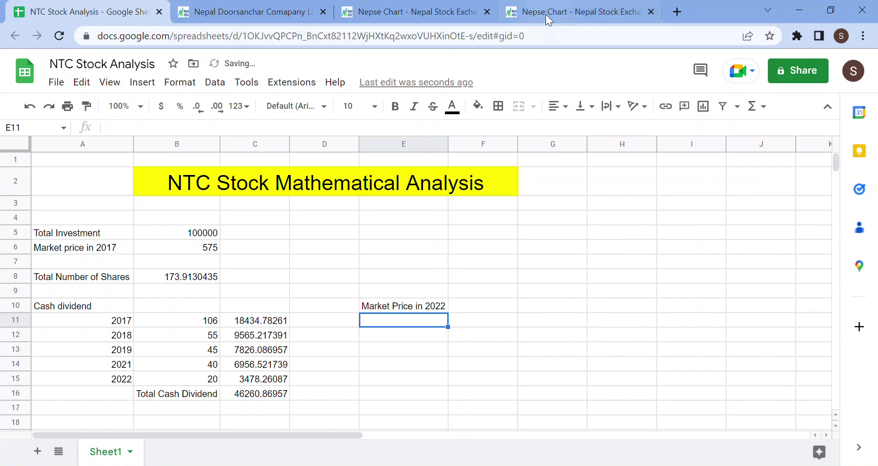
Step: Look up NTC's late December 2022 price on the weekly Nepse chart and enter 934 in cell F10
{"action": "left_click", "coordinate": [402, 5]}
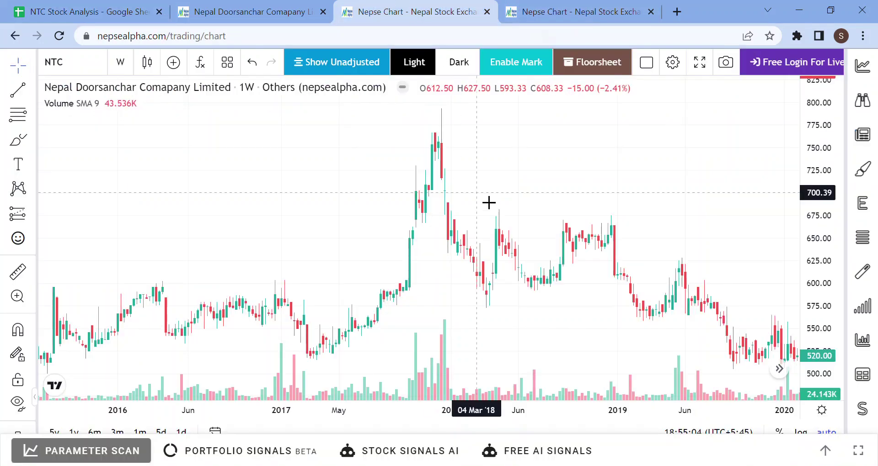
{"action": "scroll", "coordinate": [608, 276], "scroll_direction": "right", "scroll_amount": 10}
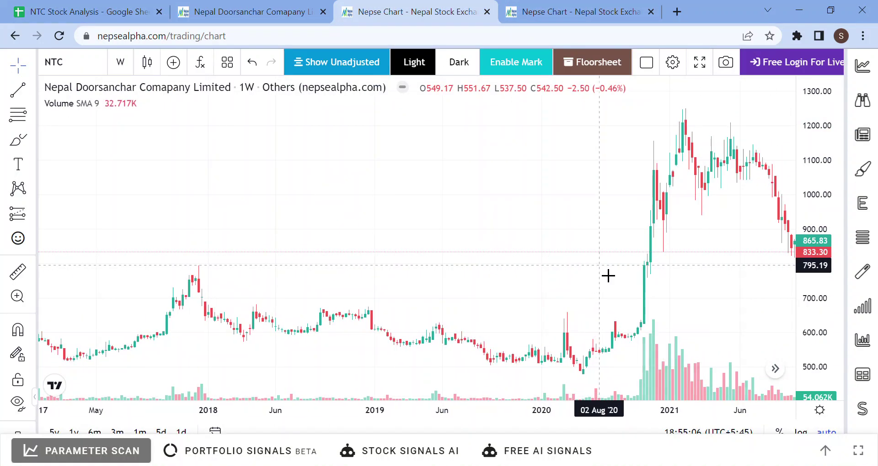
{"action": "scroll", "coordinate": [603, 273], "scroll_direction": "right", "scroll_amount": 2}
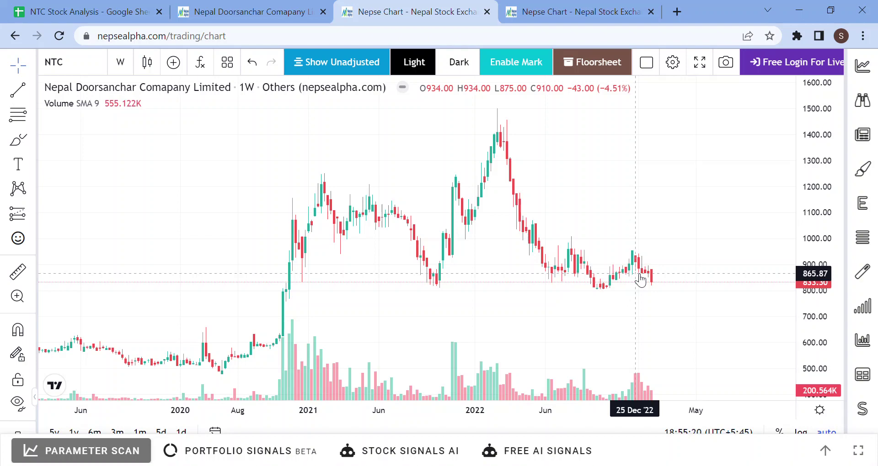
{"action": "left_click", "coordinate": [87, 11]}
{"action": "left_click", "coordinate": [482, 306]}
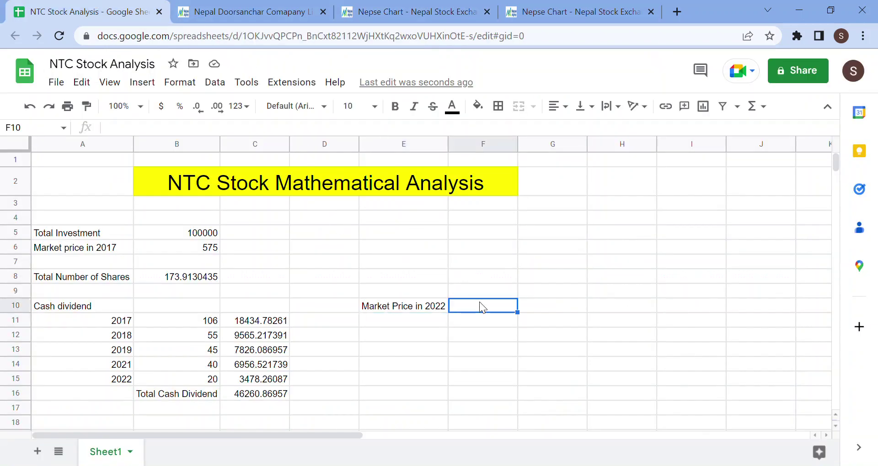
{"action": "type", "text": "934"}
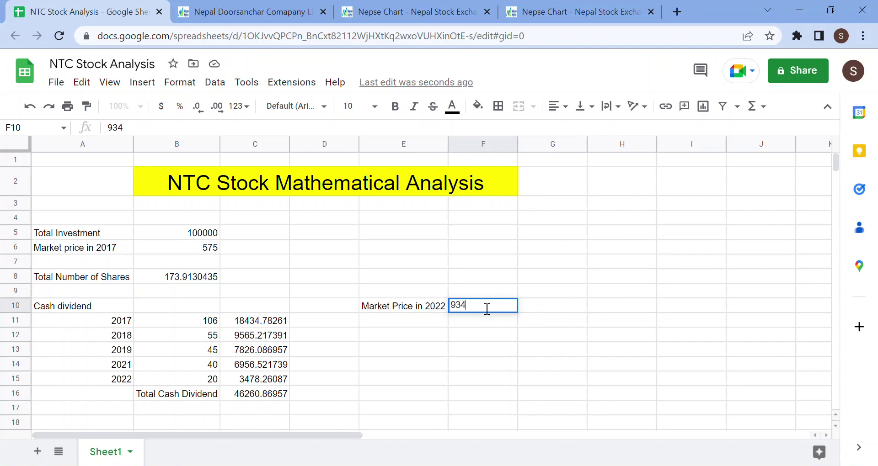
{"action": "key", "text": "Return"}
{"action": "left_click", "coordinate": [419, 333]}
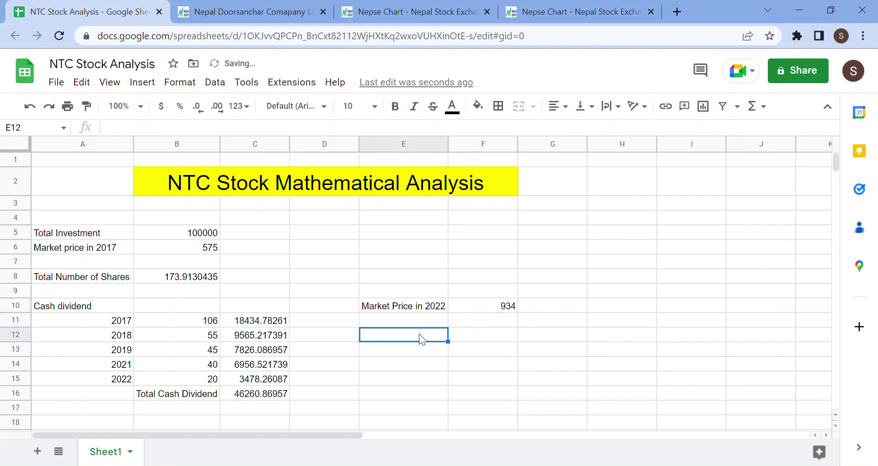
{"action": "left_click", "coordinate": [141, 368]}
{"action": "left_click", "coordinate": [343, 381]}
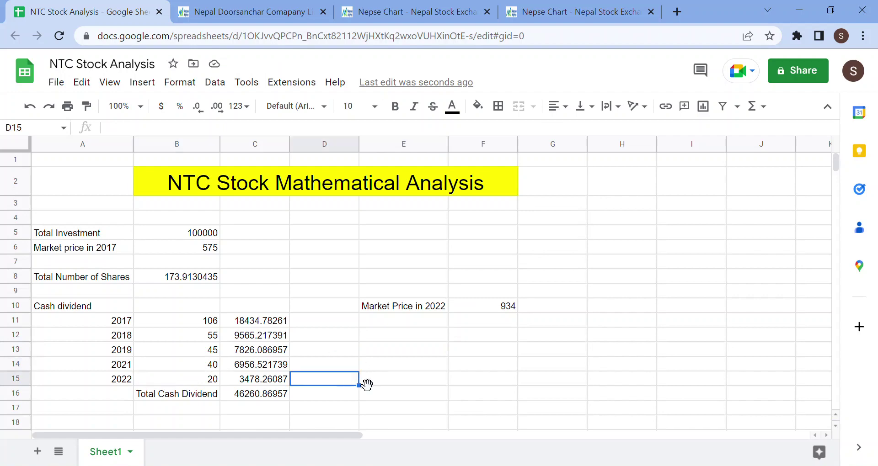
Step: Enter the label "Total Shares after bonus" in cell E8 and widen column E to fit it
{"action": "left_click", "coordinate": [392, 281]}
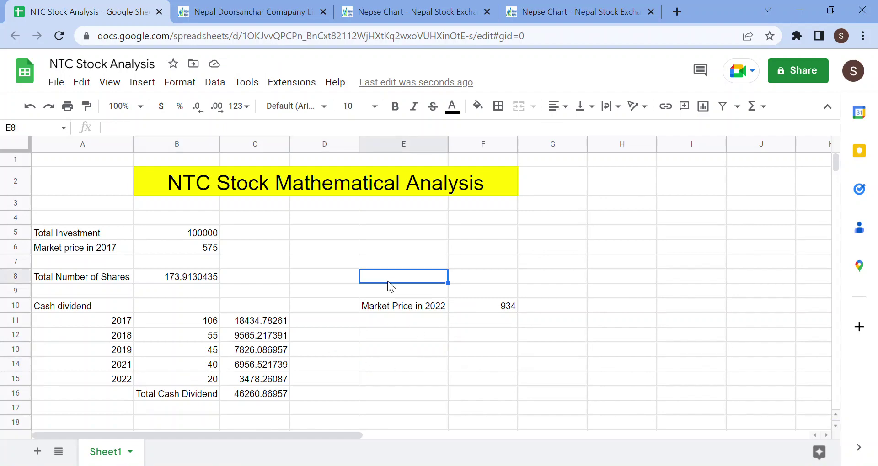
{"action": "type", "text": "Tota"}
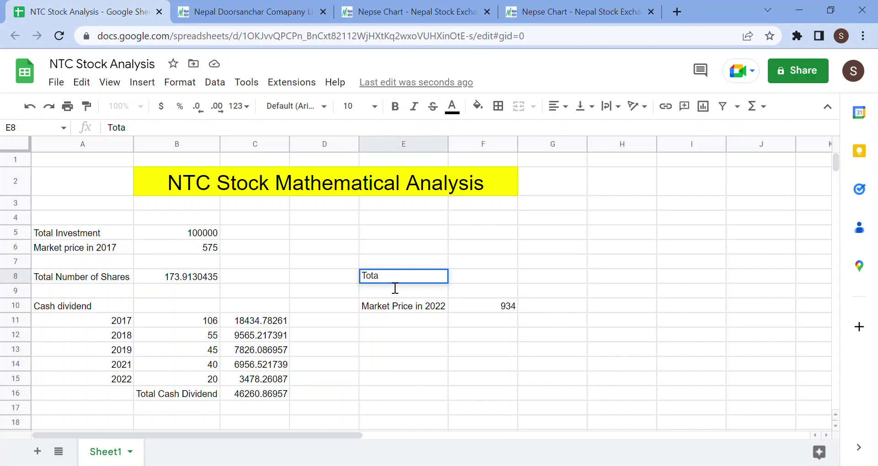
{"action": "type", "text": "l Shares after divid"}
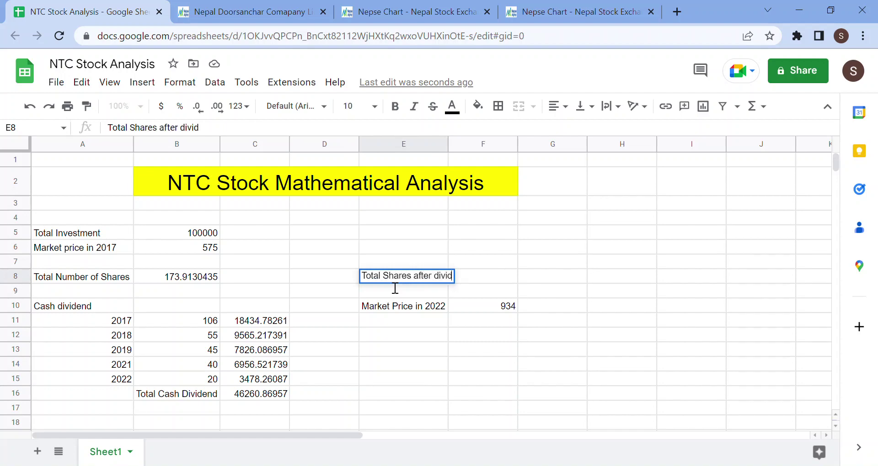
{"action": "key", "text": "BackSpace"}
{"action": "key", "text": "BackSpace"}
{"action": "key", "text": "BackSpace"}
{"action": "key", "text": "BackSpace"}
{"action": "key", "text": "BackSpace"}
{"action": "type", "text": "b"}
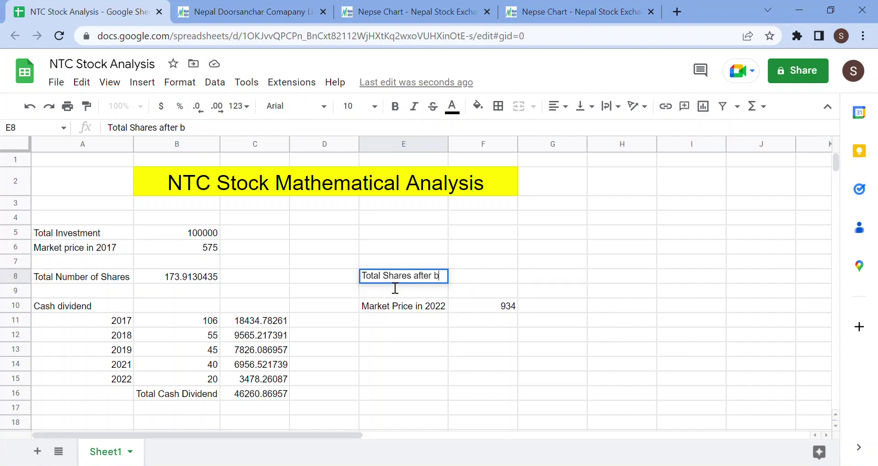
{"action": "type", "text": "onus"}
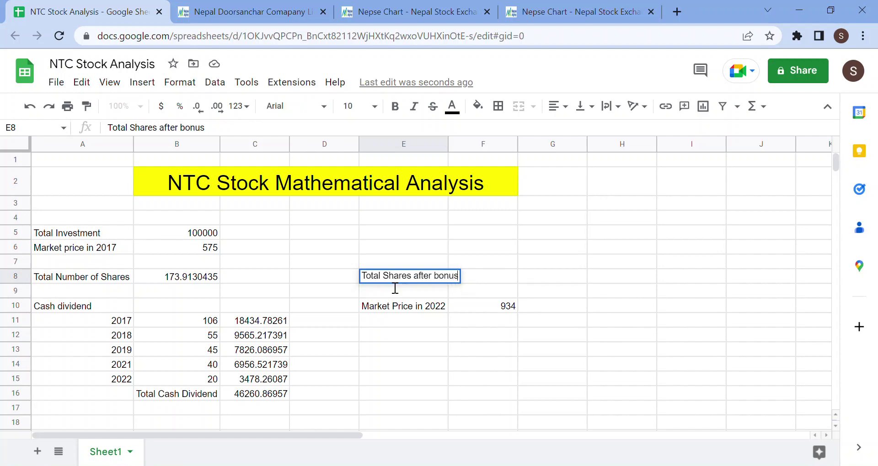
{"action": "left_click", "coordinate": [455, 144]}
{"action": "left_click_drag", "start_coordinate": [460, 147], "coordinate": [477, 144]}
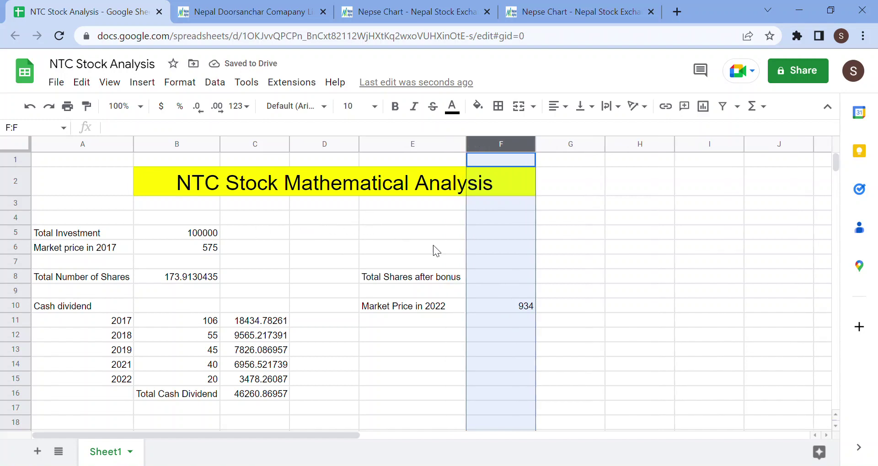
Step: Calculate the shares after bonus in cell F8 with the formula =B8*1.2
{"action": "left_click", "coordinate": [482, 280]}
{"action": "type", "text": "="}
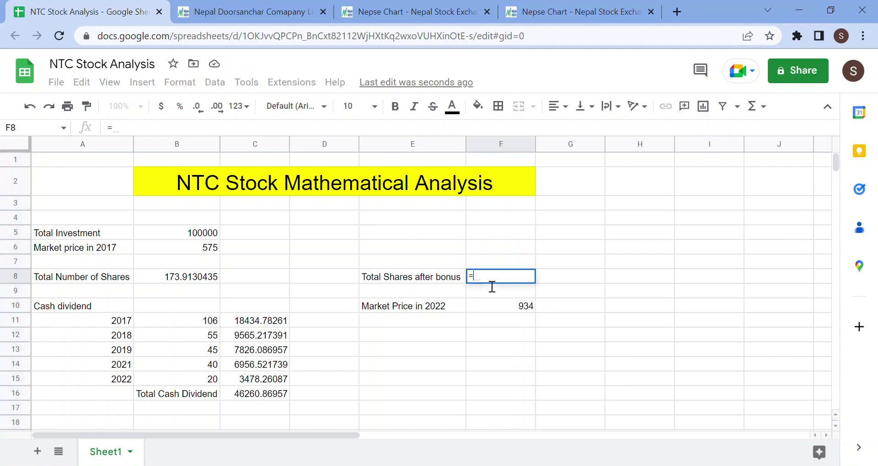
{"action": "type", "text": "b"}
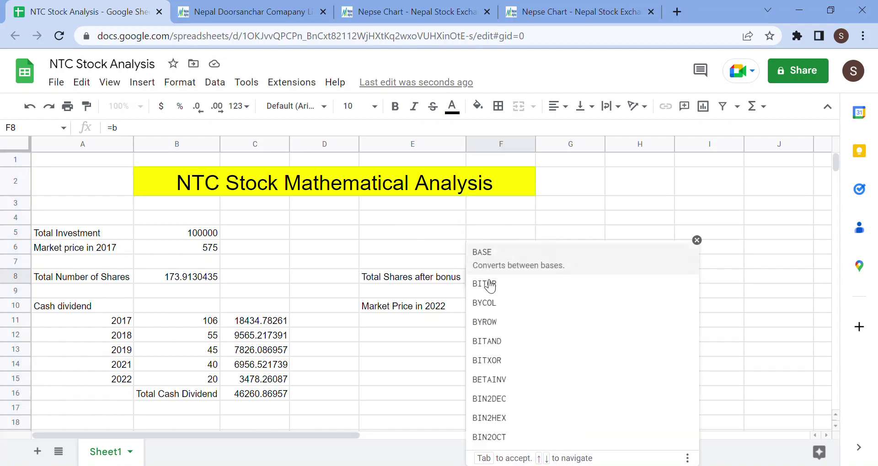
{"action": "type", "text": "8*1.2"}
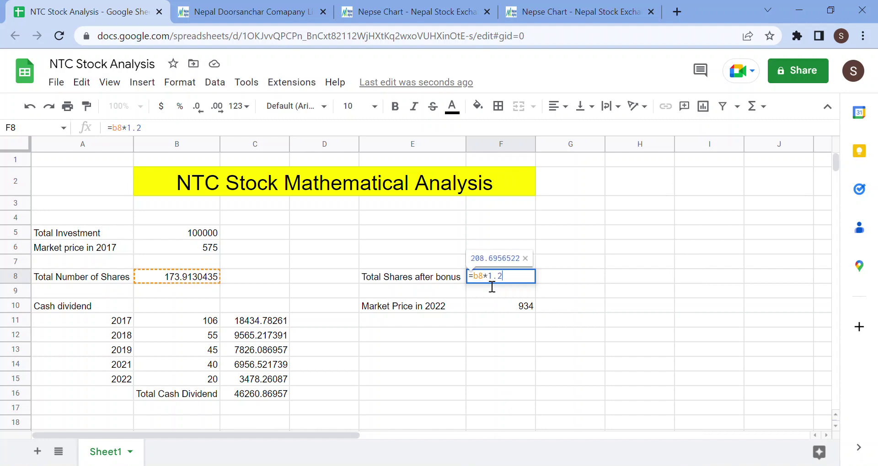
{"action": "key", "text": "Return"}
{"action": "left_click", "coordinate": [505, 281]}
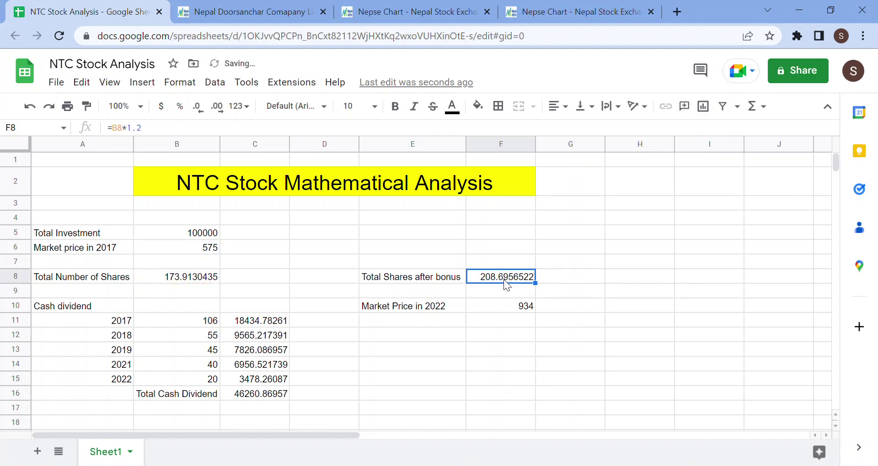
Step: Enter the label "Total Investment value in end of 2022" in cell E12
{"action": "left_click", "coordinate": [384, 336]}
{"action": "type", "text": "Total "}
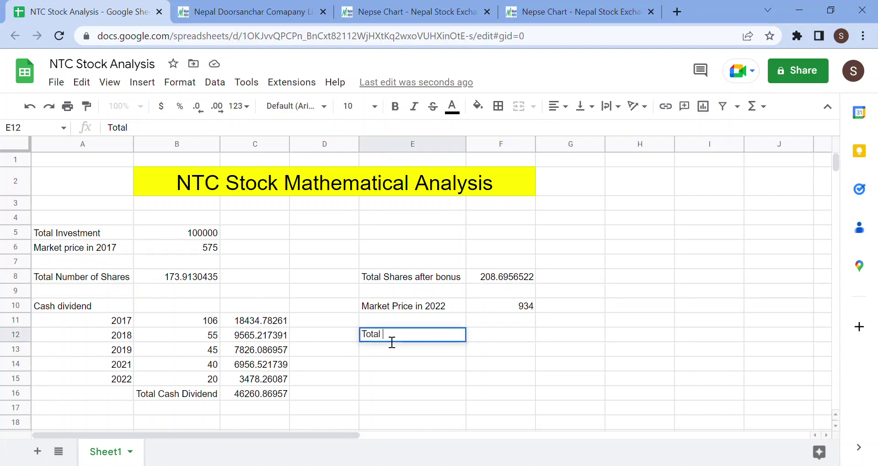
{"action": "type", "text": "Investv"}
{"action": "type", "text": "e"}
{"action": "key", "text": "BackSpace"}
{"action": "key", "text": "BackSpace"}
{"action": "type", "text": "m"}
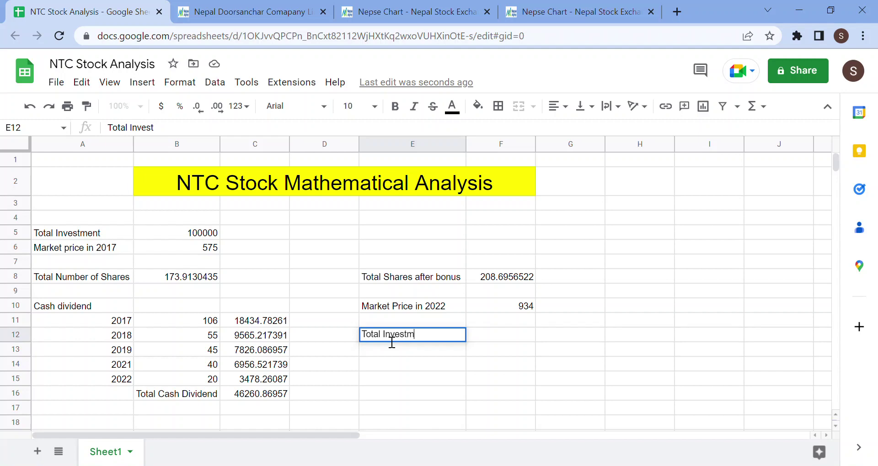
{"action": "type", "text": "ent value"}
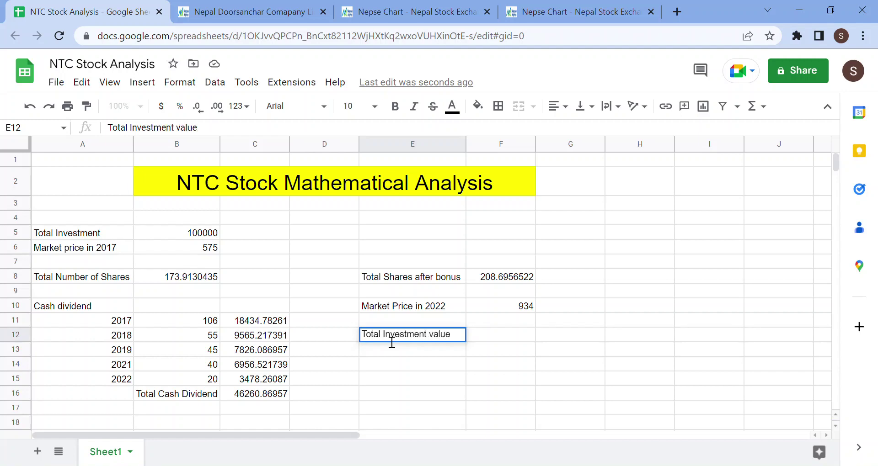
{"action": "type", "text": " in end of 200"}
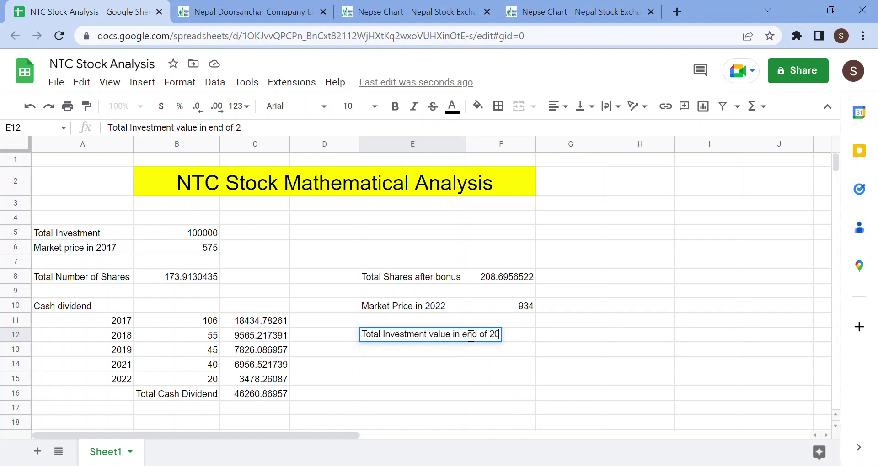
{"action": "key", "text": "BackSpace"}
{"action": "type", "text": "22"}
Step: Reword the E12 label to "Total Investment value at the end of 2022" and fit column E's width to it
{"action": "left_click", "coordinate": [470, 337]}
{"action": "key", "text": "BackSpace"}
{"action": "key", "text": "BackSpace"}
{"action": "key", "text": "BackSpace"}
{"action": "type", "text": "at th"}
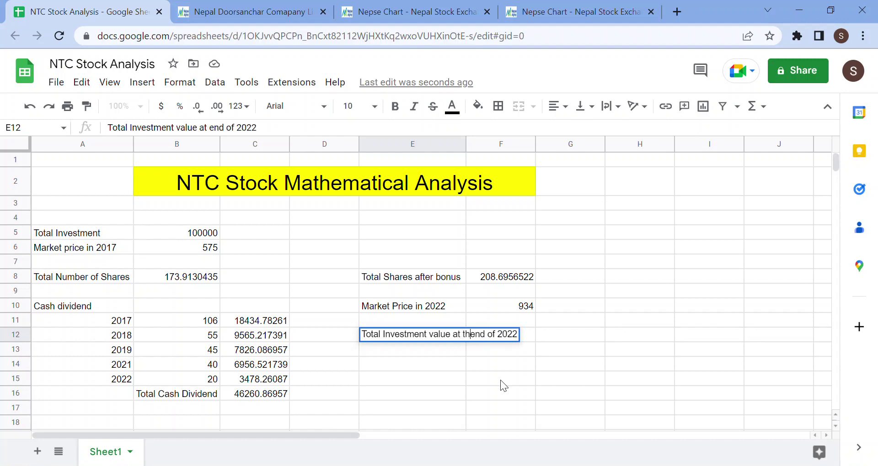
{"action": "type", "text": "e"}
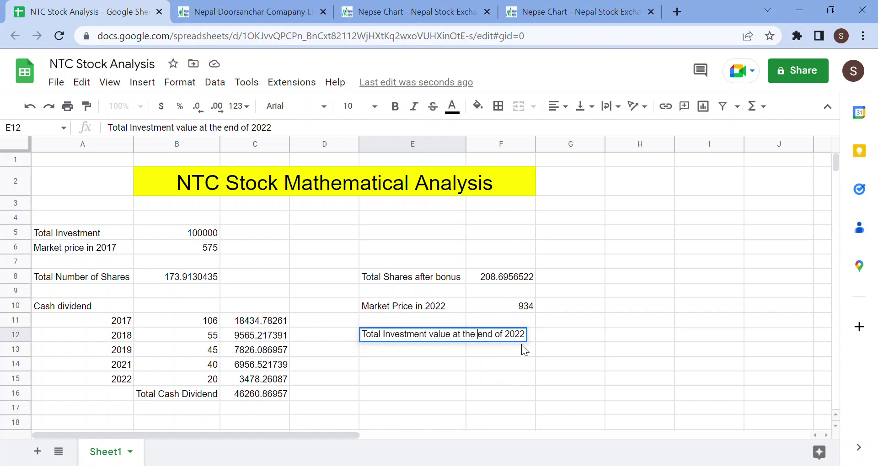
{"action": "left_click", "coordinate": [535, 338]}
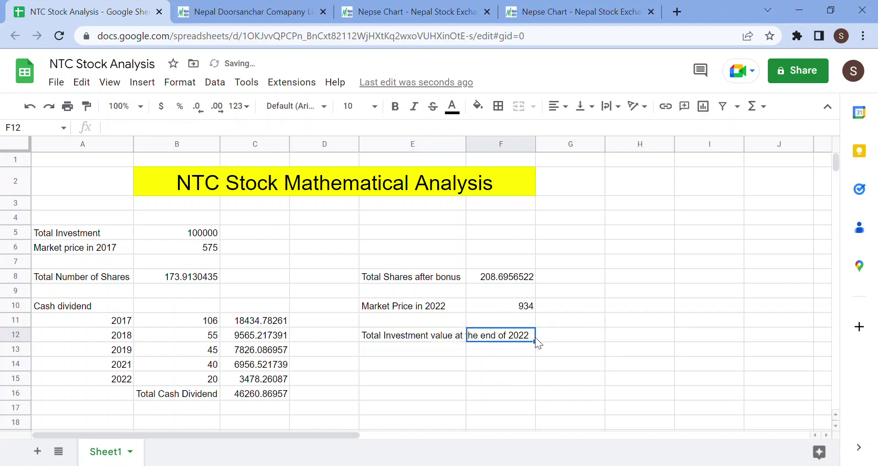
{"action": "double_click", "coordinate": [466, 144]}
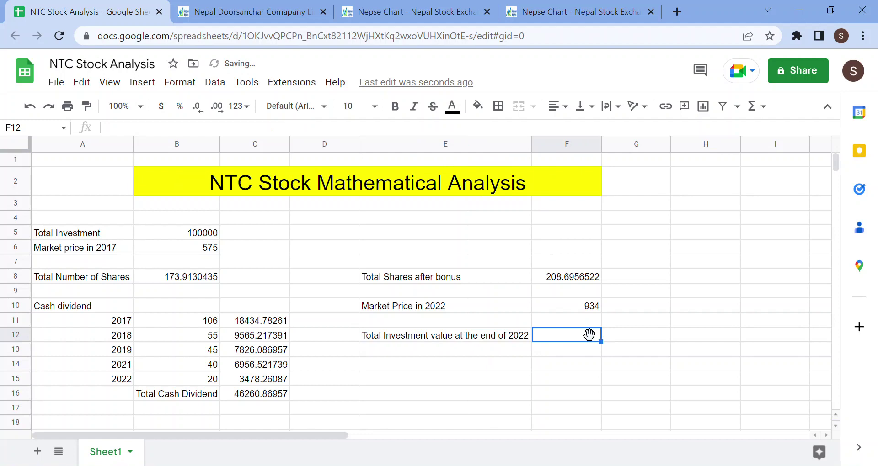
Step: Calculate the investment value at the end of 2022 in cell F12 with the formula =F8*F10
{"action": "type", "text": "="}
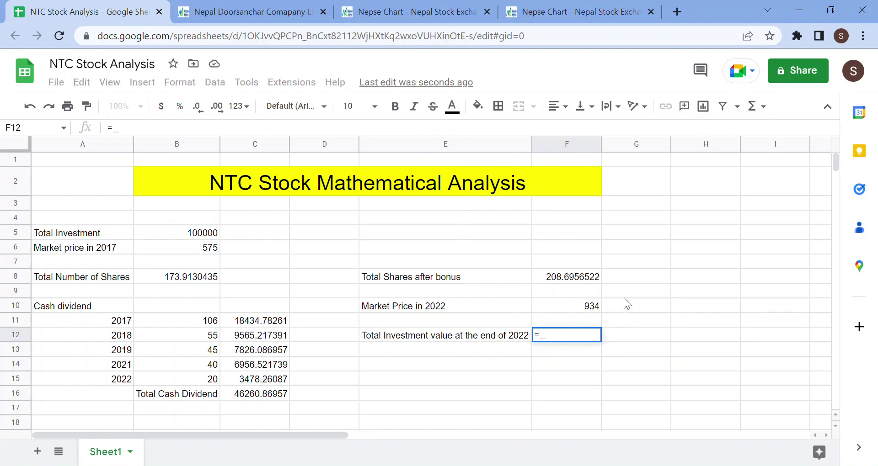
{"action": "type", "text": "f8*"}
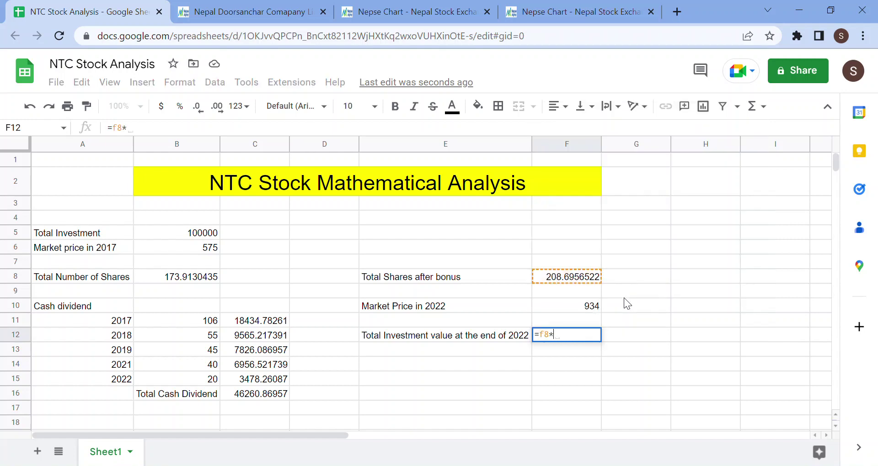
{"action": "type", "text": "f10"}
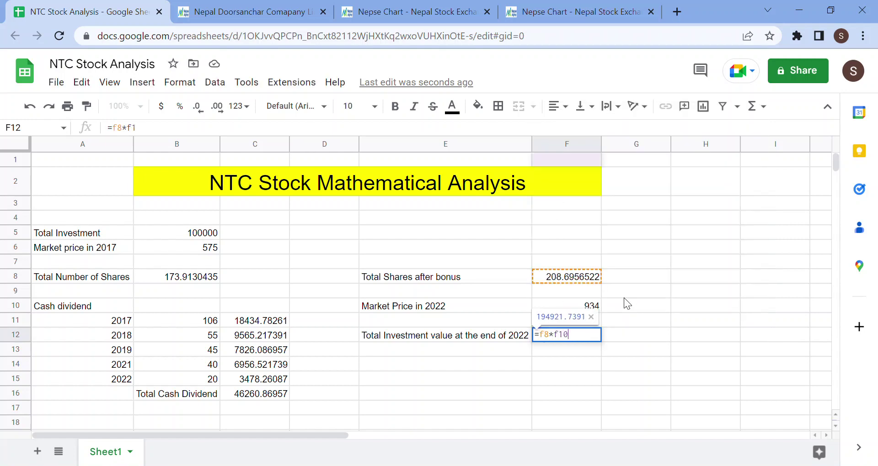
{"action": "key", "text": "Return"}
{"action": "left_click", "coordinate": [559, 336]}
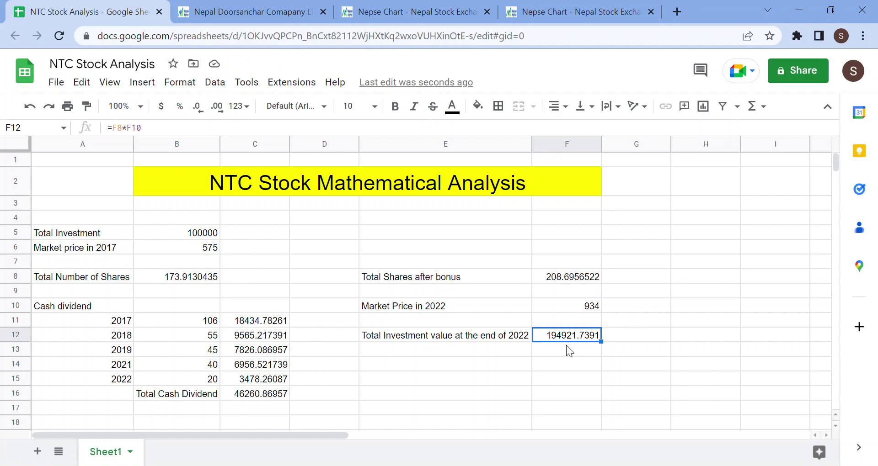
Step: Enter the label "Total Return" in cell B18, below the total cash dividend
{"action": "scroll", "coordinate": [378, 368], "scroll_direction": "down", "scroll_amount": 1}
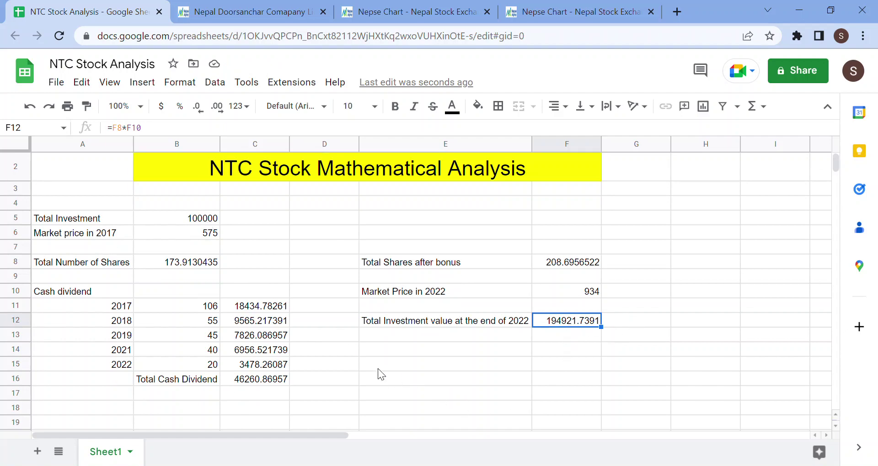
{"action": "left_click", "coordinate": [205, 407]}
{"action": "type", "text": "Total "}
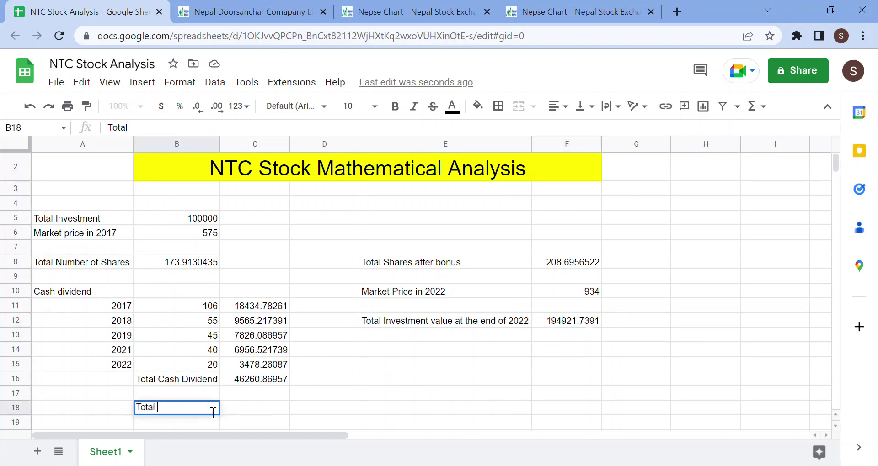
{"action": "type", "text": "P"}
{"action": "key", "text": "BackSpace"}
{"action": "type", "text": "REtu"}
{"action": "key", "text": "BackSpace"}
{"action": "key", "text": "BackSpace"}
{"action": "key", "text": "BackSpace"}
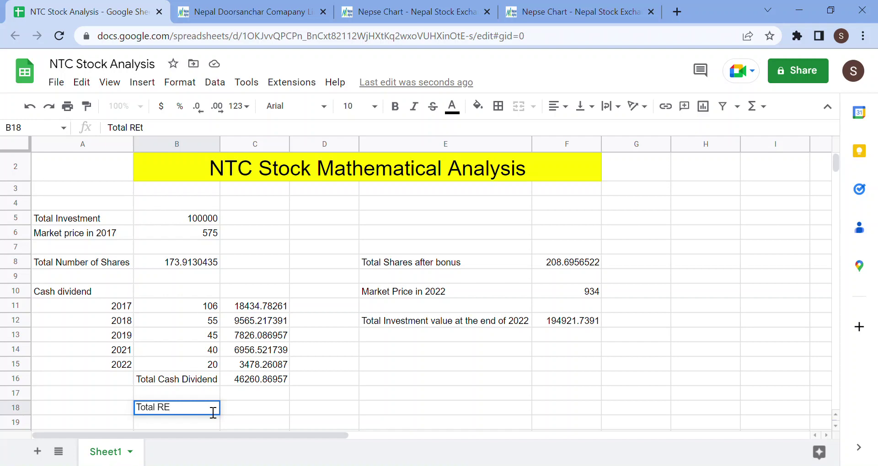
{"action": "type", "text": "eturn"}
{"action": "key", "text": "Tab"}
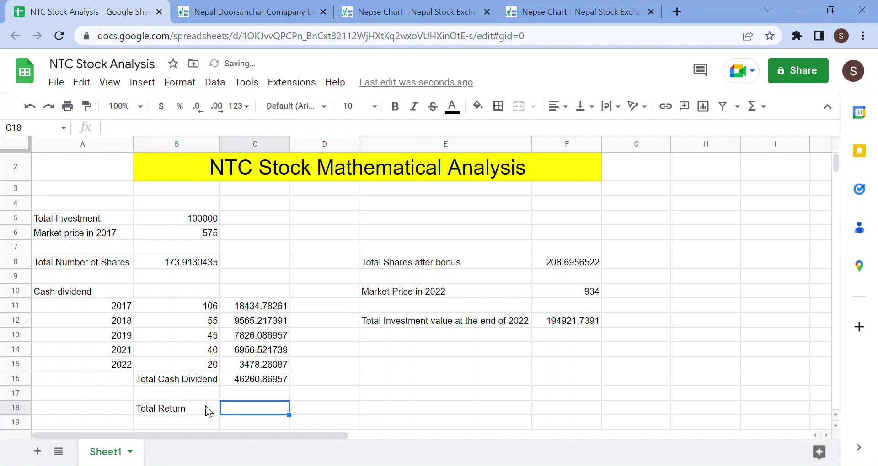
Step: Calculate the total return in cell C18 by summing the total cash dividend and the end-of-2022 investment value with =sum(C16,F12)
{"action": "left_click", "coordinate": [256, 384]}
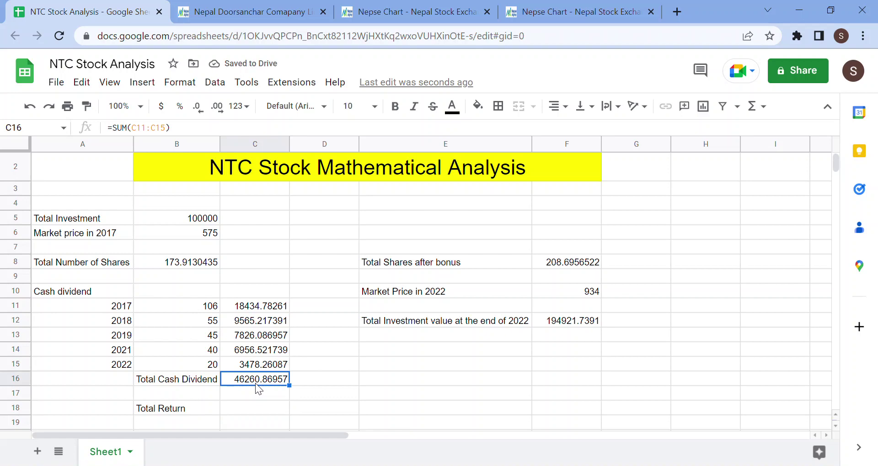
{"action": "left_click", "coordinate": [236, 410]}
{"action": "type", "text": "=sum("}
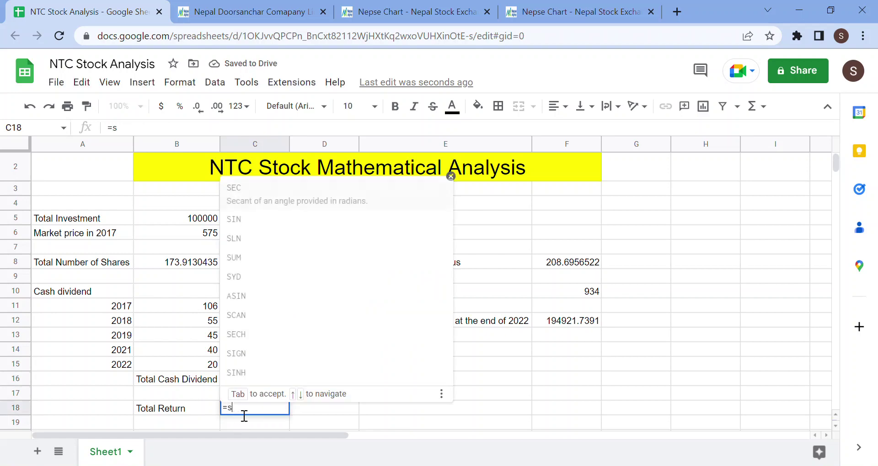
{"action": "left_click", "coordinate": [249, 383]}
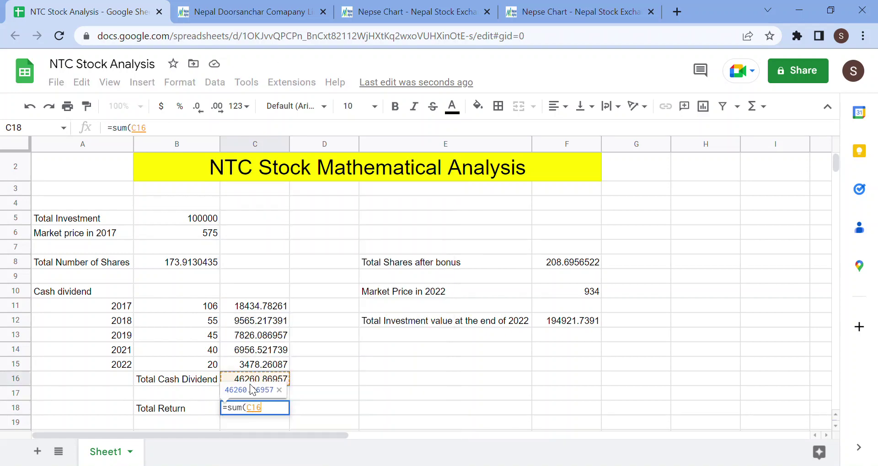
{"action": "left_click", "coordinate": [558, 323]}
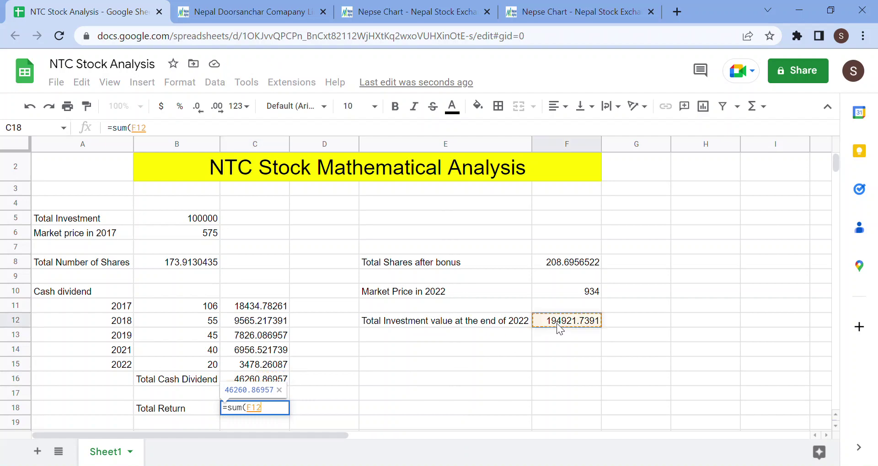
{"action": "left_click", "coordinate": [252, 381]}
{"action": "type", "text": ","}
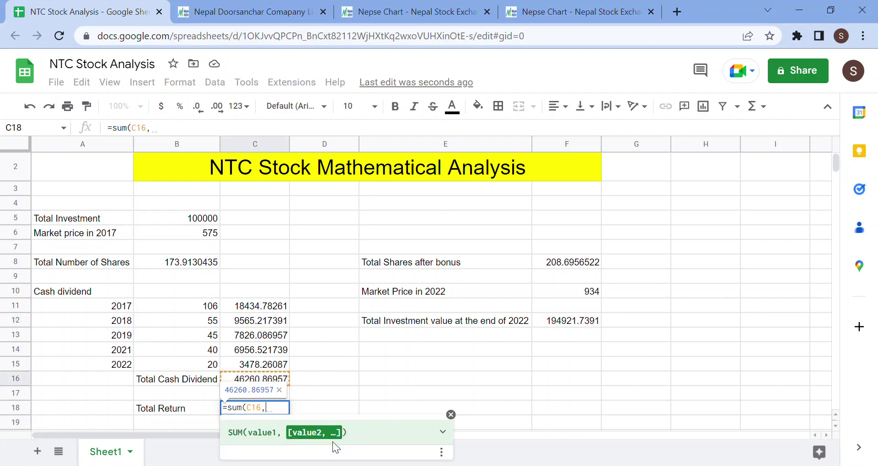
{"action": "left_click", "coordinate": [561, 325]}
{"action": "type", "text": ")"}
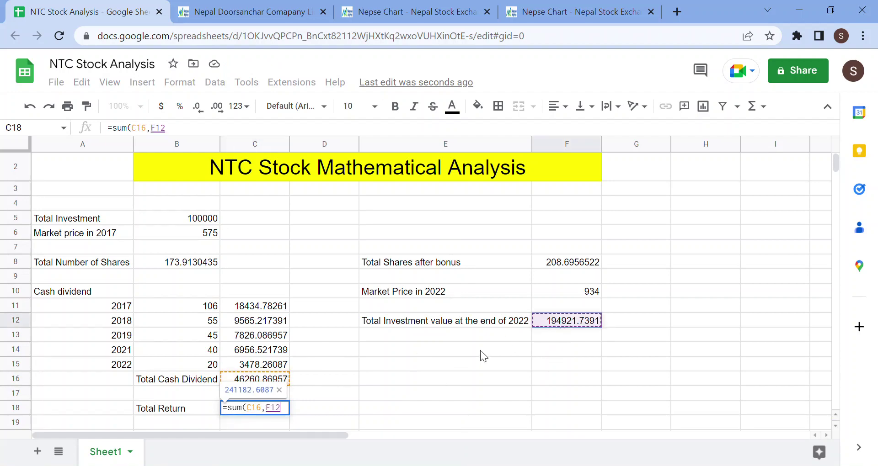
{"action": "key", "text": "Return"}
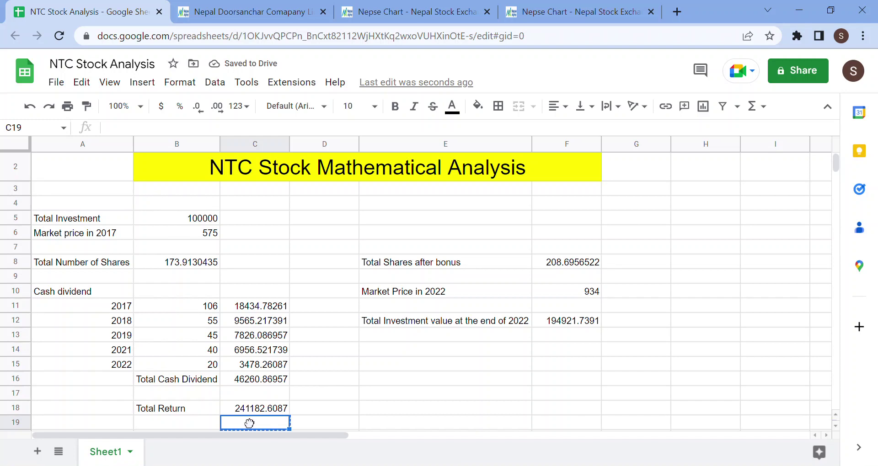
{"action": "left_click", "coordinate": [259, 379]}
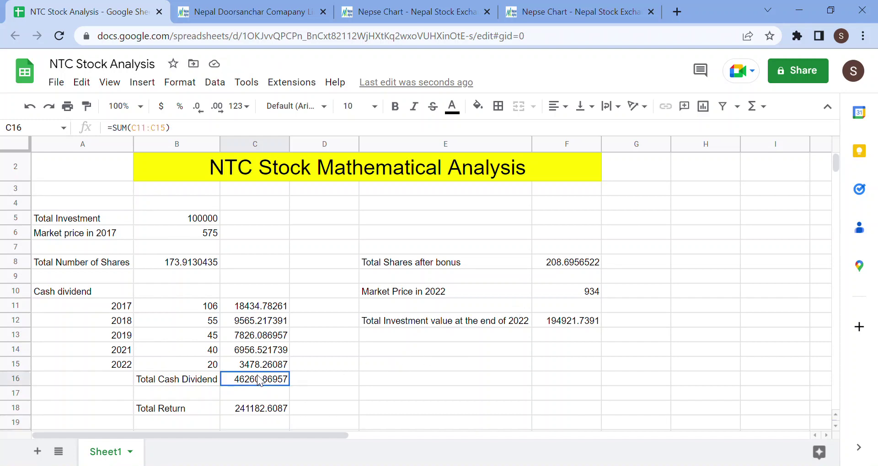
{"action": "left_click", "coordinate": [256, 411]}
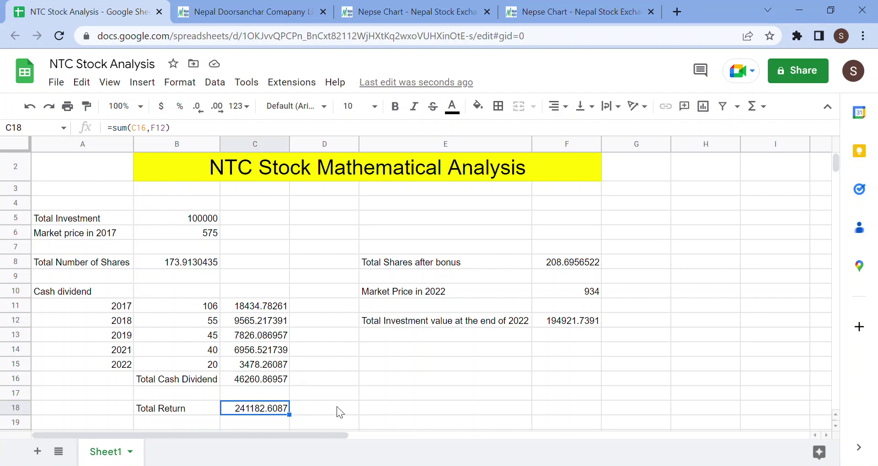
Step: Enter the label "Profit %" in cell E18, on the Total Return row
{"action": "left_click", "coordinate": [367, 401]}
{"action": "left_click", "coordinate": [373, 409]}
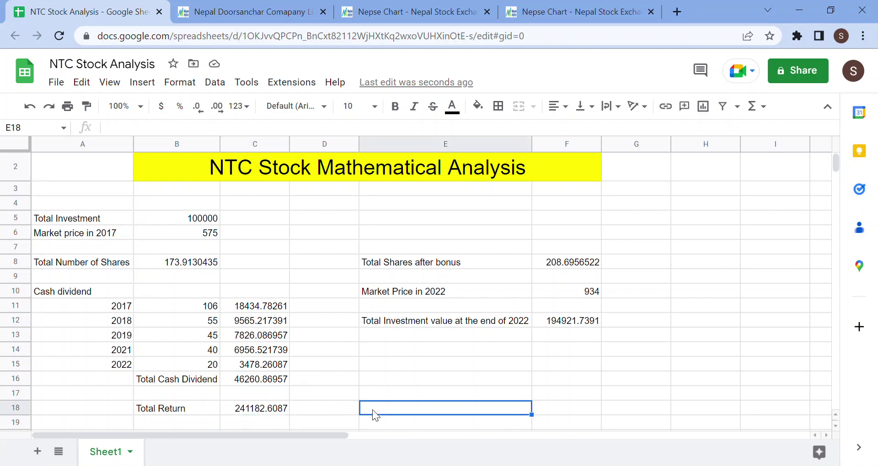
{"action": "type", "text": "Profit "}
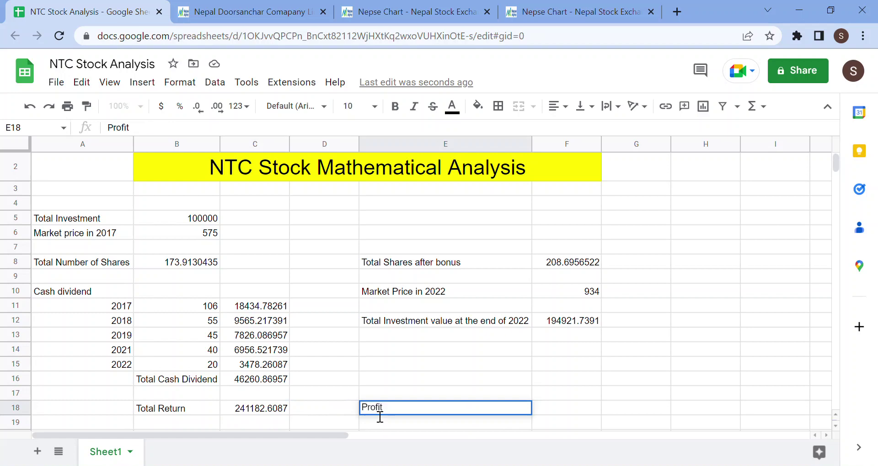
{"action": "type", "text": "%"}
{"action": "key", "text": "Tab"}
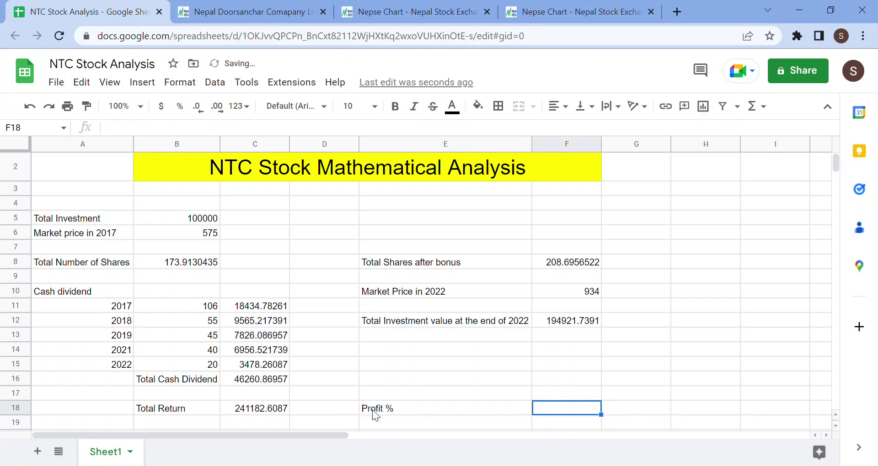
Step: Calculate the profit percentage in cell F18 with the formula =((C18-B5)/B5)*100
{"action": "left_click", "coordinate": [261, 408]}
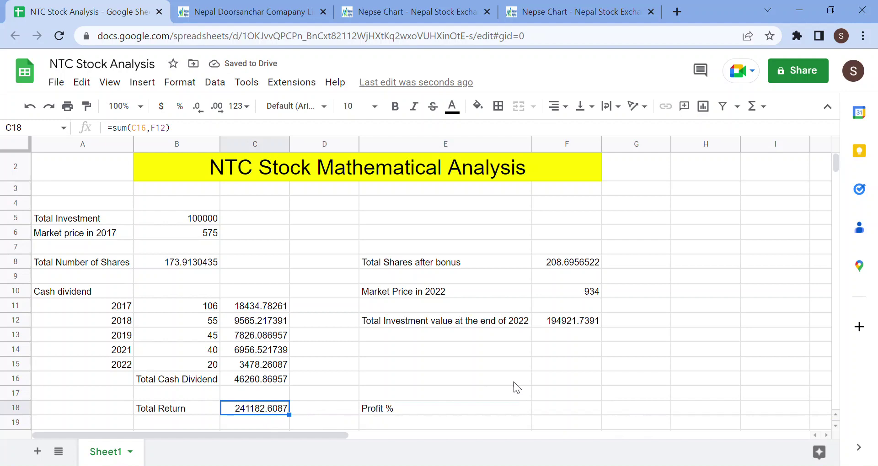
{"action": "left_click", "coordinate": [550, 406]}
{"action": "type", "text": "="}
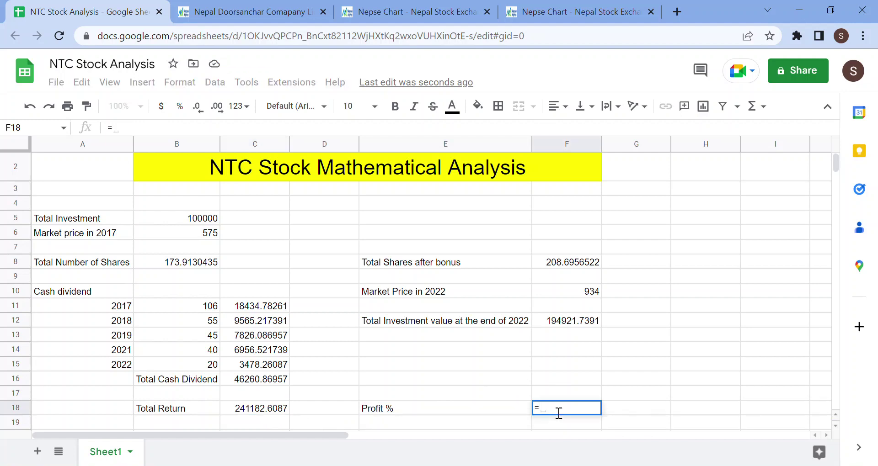
{"action": "type", "text": "(("}
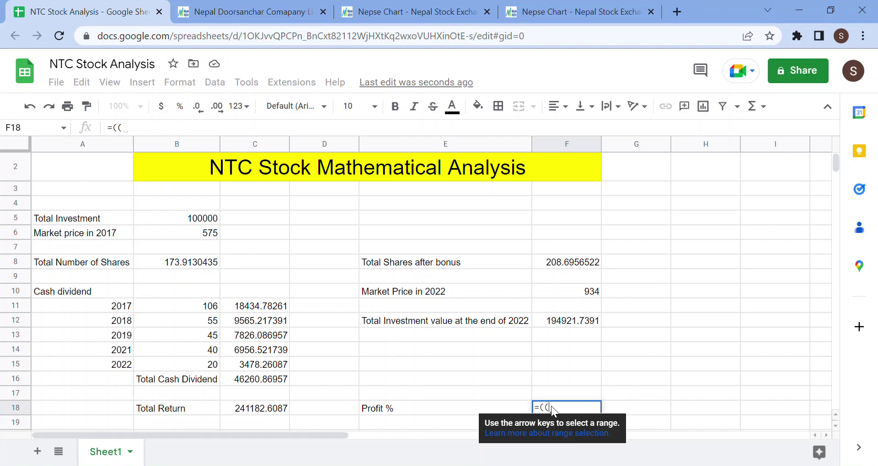
{"action": "type", "text": "c1"}
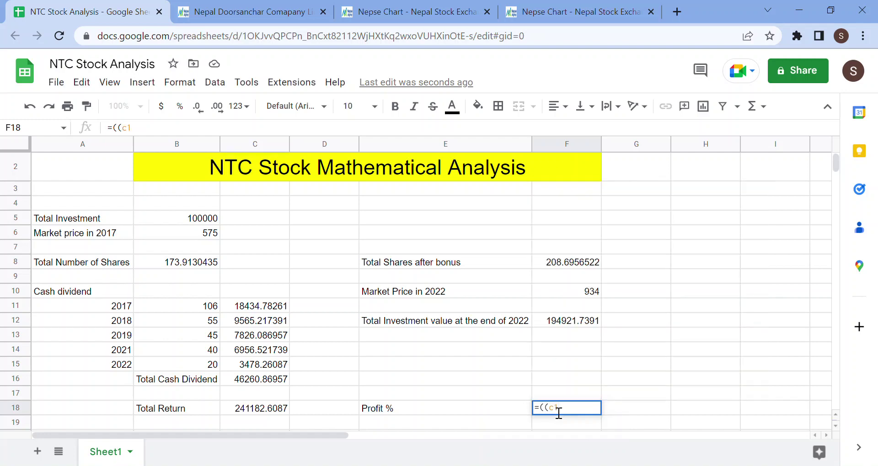
{"action": "type", "text": "8-b"}
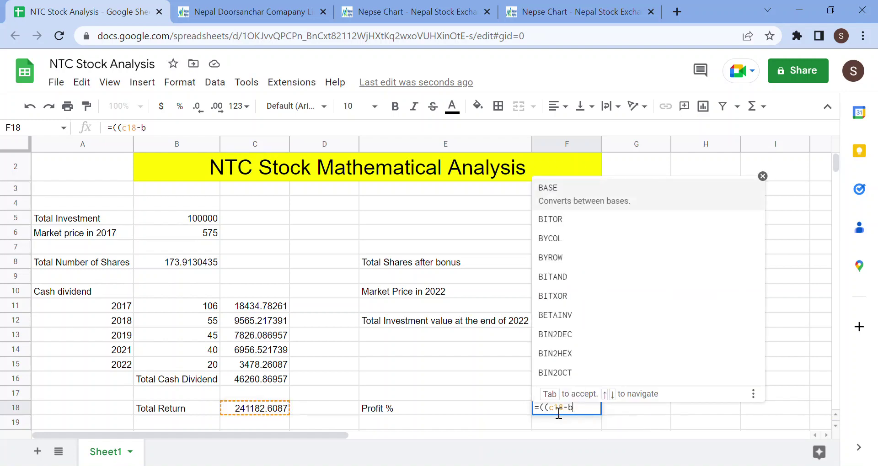
{"action": "type", "text": "5"}
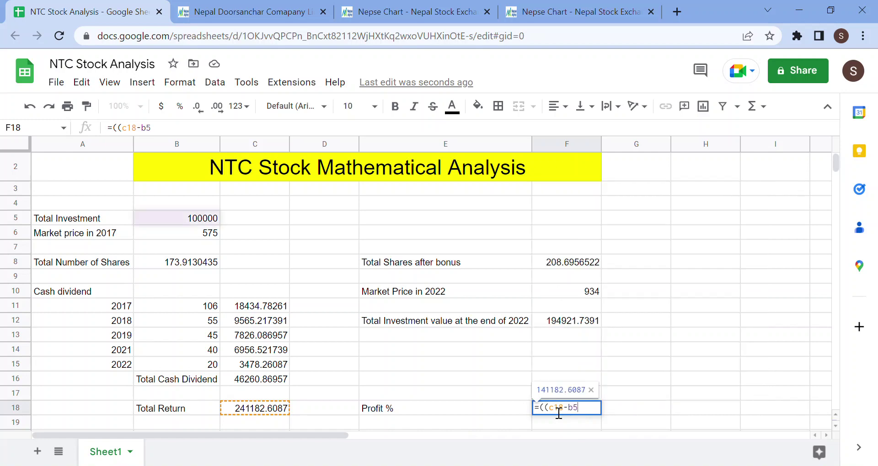
{"action": "type", "text": ")"}
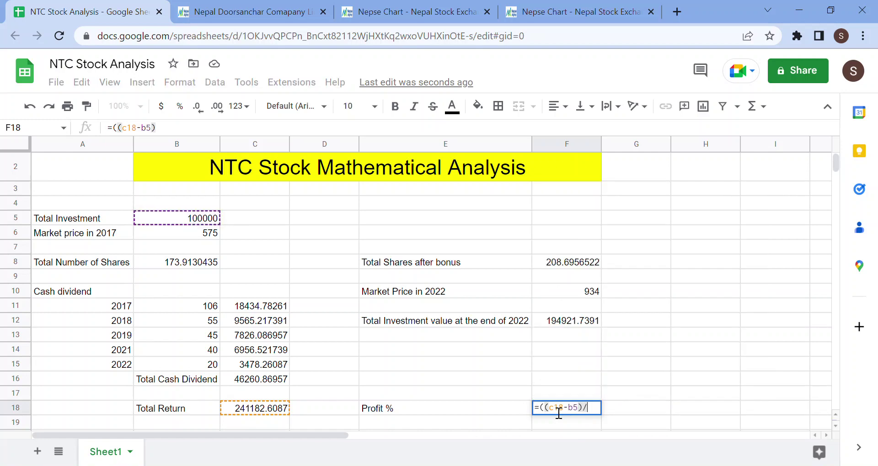
{"action": "type", "text": "/"}
{"action": "type", "text": "b"}
{"action": "type", "text": "5)"}
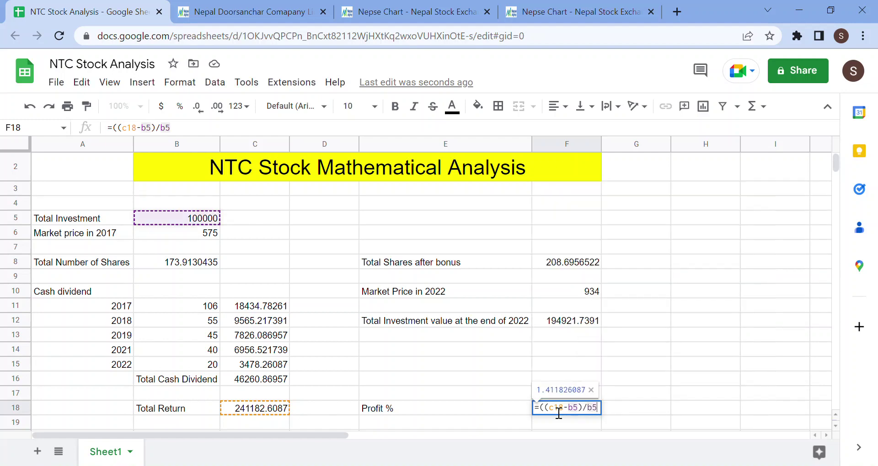
{"action": "type", "text": "*100"}
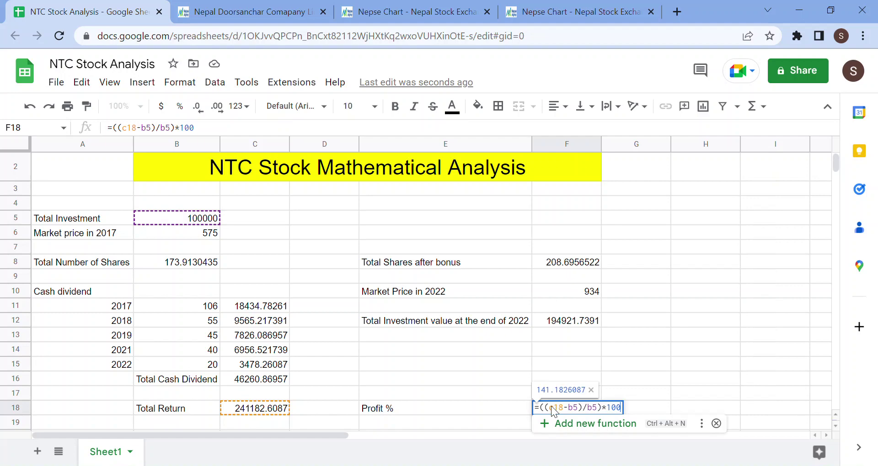
{"action": "key", "text": "Return"}
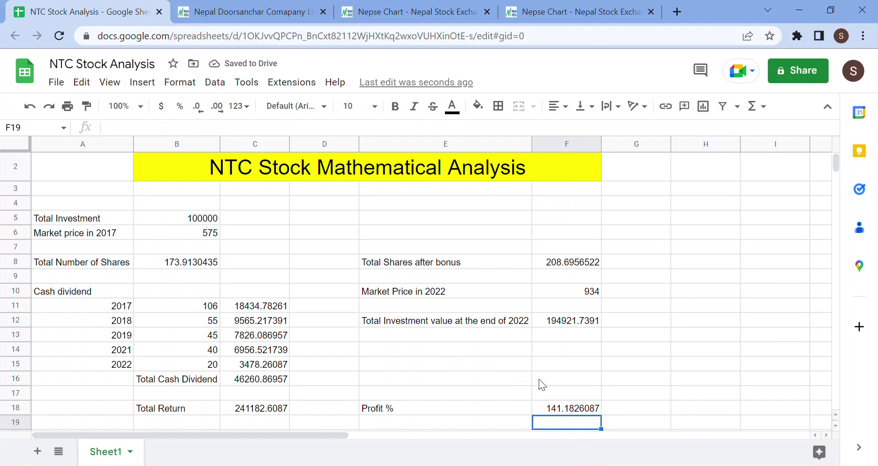
Step: Review the profit percentage in F18 against the total investment in B5 and the total return in C18
{"action": "left_click", "coordinate": [571, 409]}
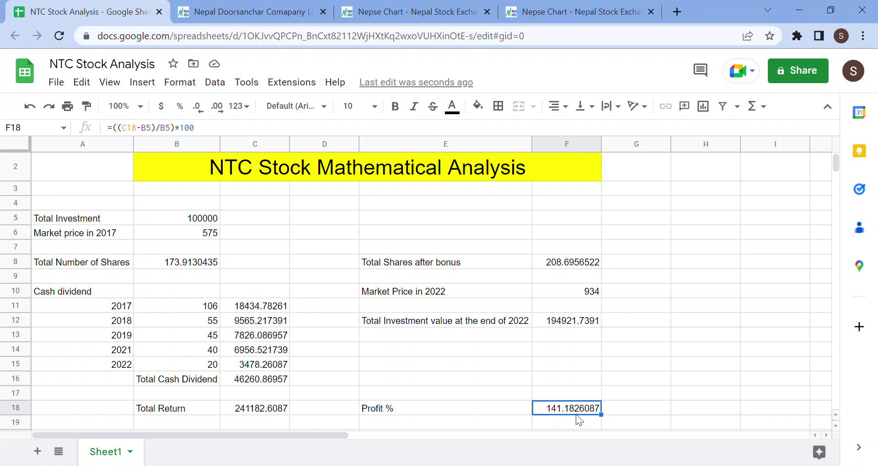
{"action": "left_click", "coordinate": [214, 221]}
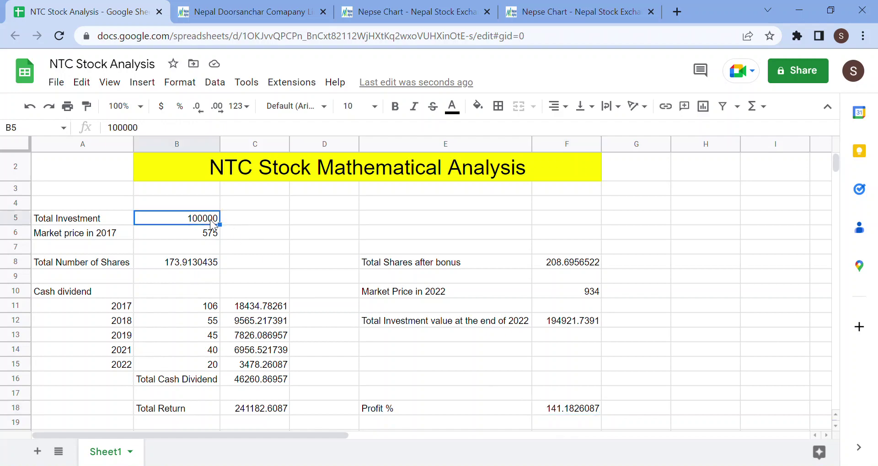
{"action": "left_click", "coordinate": [262, 408]}
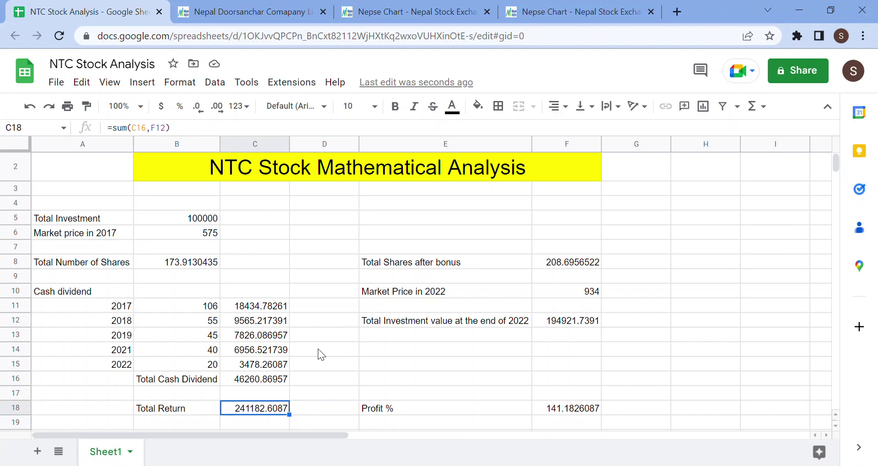
{"action": "scroll", "coordinate": [265, 366], "scroll_direction": "down", "scroll_amount": 1}
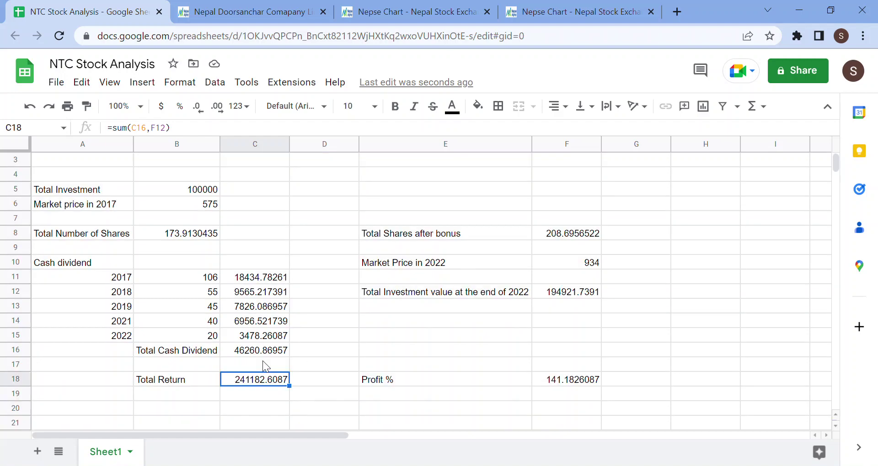
{"action": "left_click", "coordinate": [205, 193]}
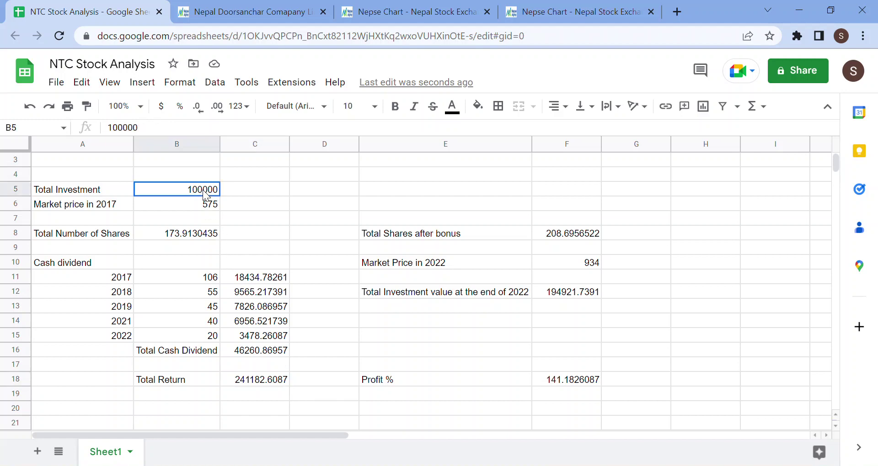
{"action": "left_click", "coordinate": [255, 381]}
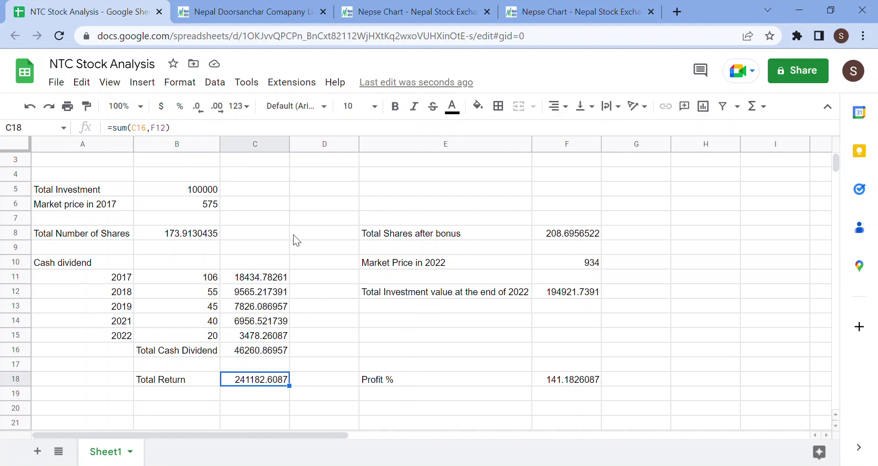
{"action": "scroll", "coordinate": [296, 240], "scroll_direction": "up", "scroll_amount": 1}
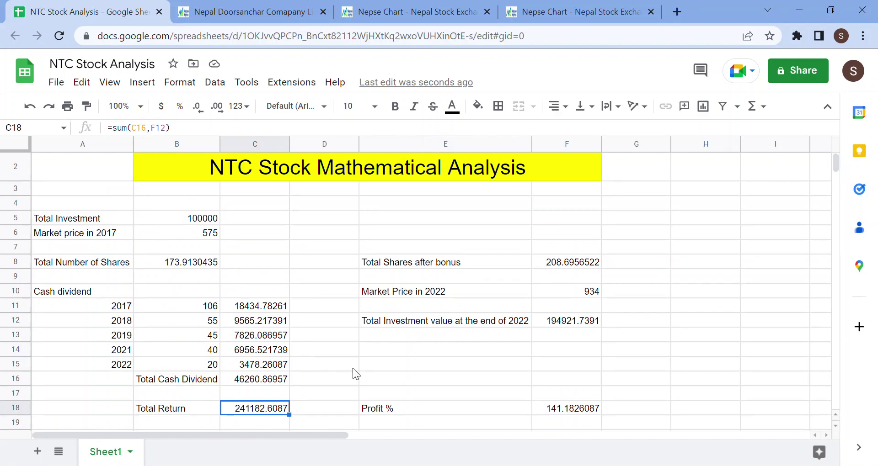
Step: Switch to the weekly NTC chart on nepsealpha.com and overlay the NEPSE index as a comparison symbol
{"action": "left_click", "coordinate": [414, 11]}
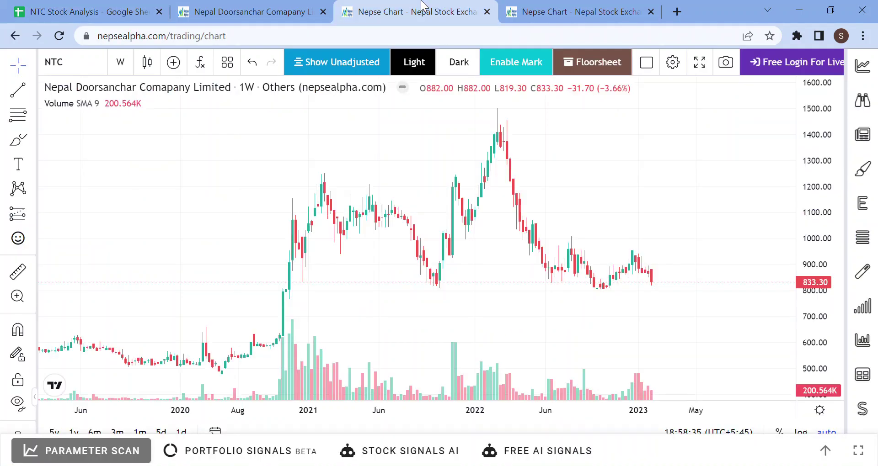
{"action": "left_click", "coordinate": [577, 10]}
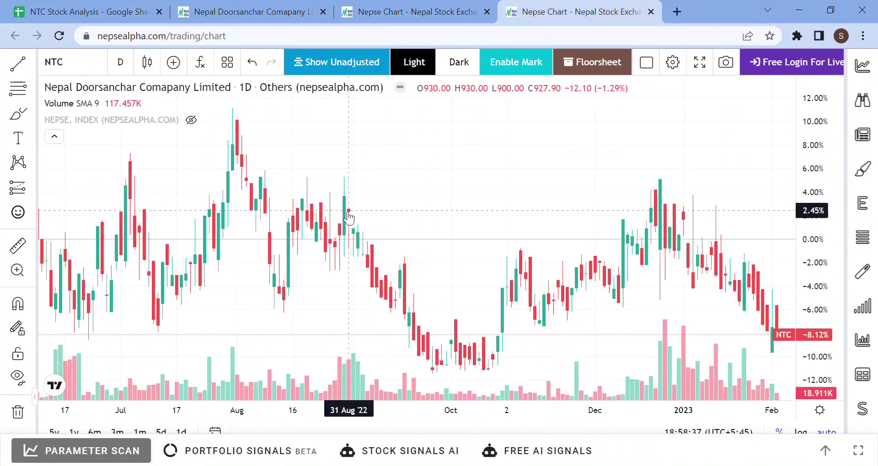
{"action": "left_click", "coordinate": [408, 10]}
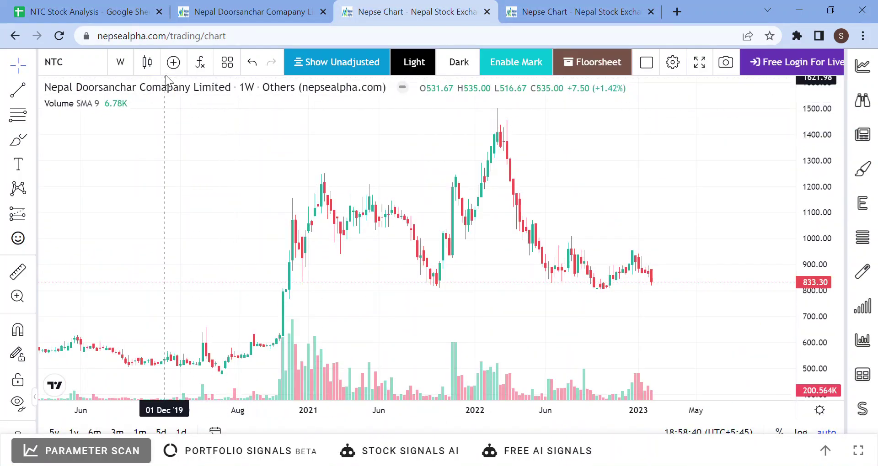
{"action": "left_click", "coordinate": [174, 62]}
{"action": "type", "text": "NEPSE"}
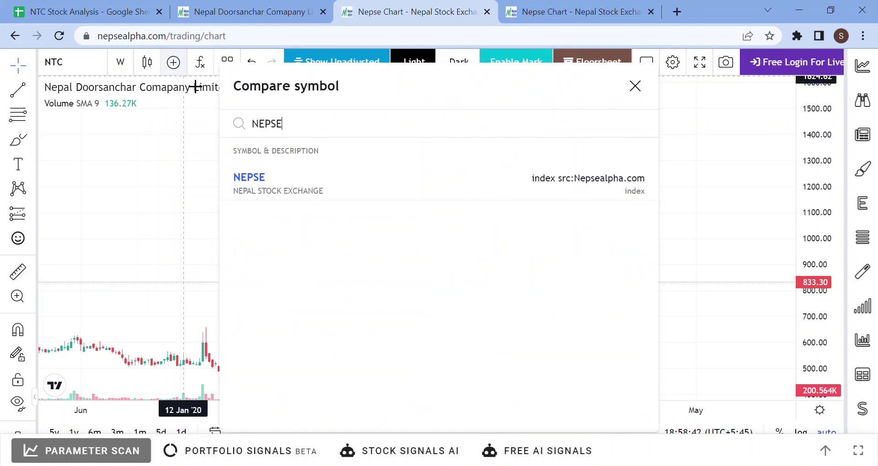
{"action": "left_click", "coordinate": [288, 176]}
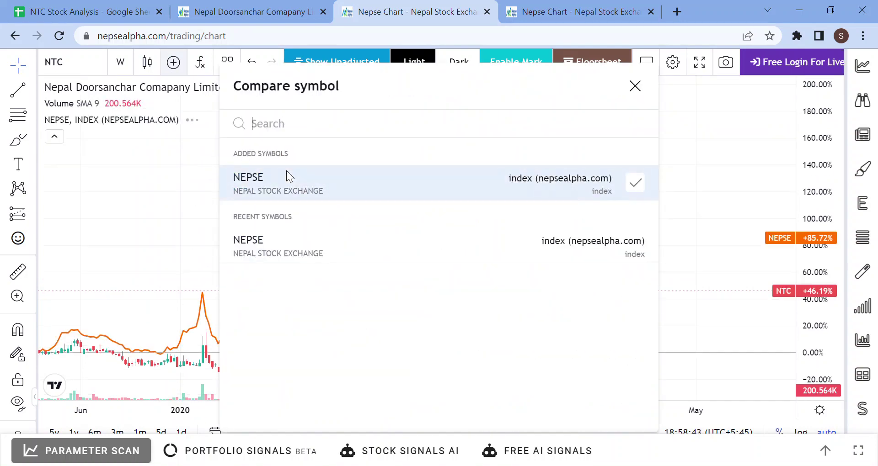
{"action": "left_click", "coordinate": [157, 239]}
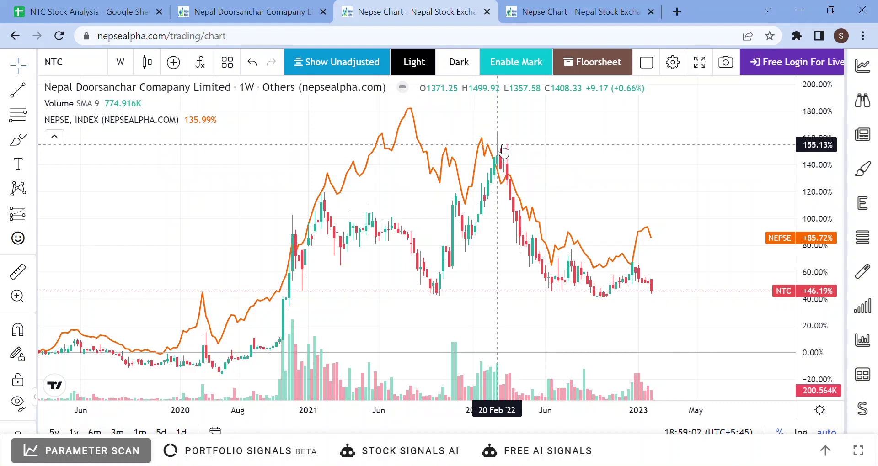
Step: Show unadjusted NTC prices on the weekly chart and compare them with the NEPSE index from 2019 to 2023
{"action": "left_click", "coordinate": [368, 62]}
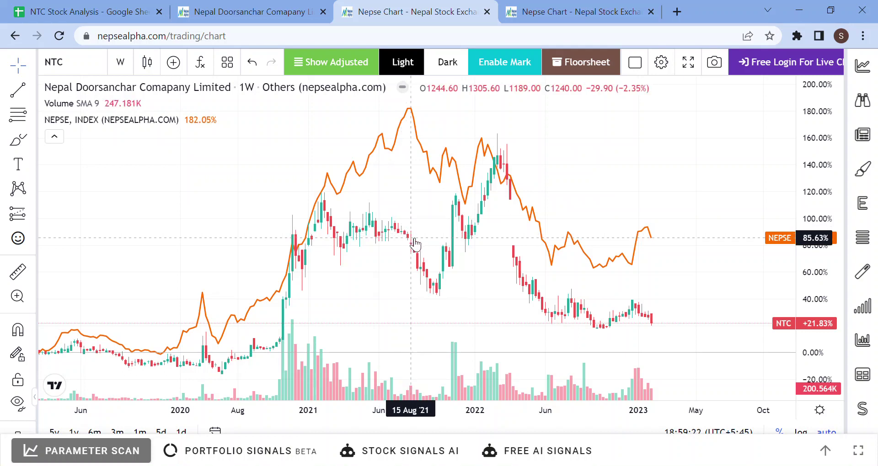
{"action": "scroll", "coordinate": [163, 248], "scroll_direction": "left", "scroll_amount": 2}
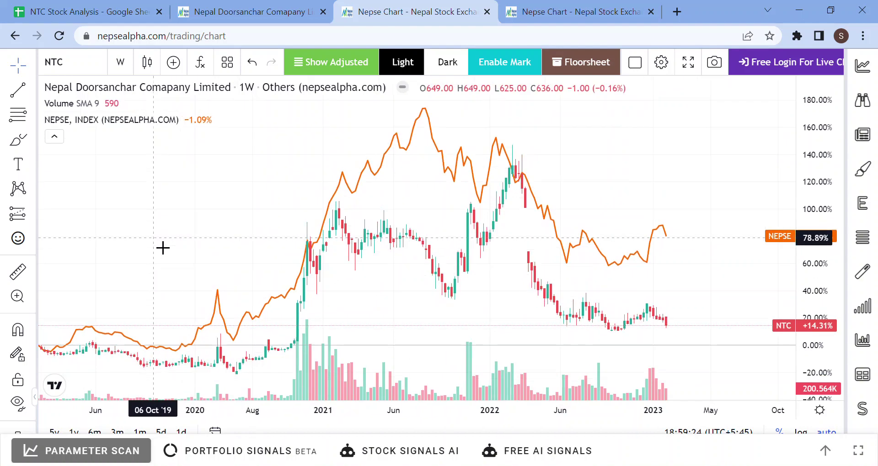
{"action": "scroll", "coordinate": [163, 248], "scroll_direction": "left", "scroll_amount": 3}
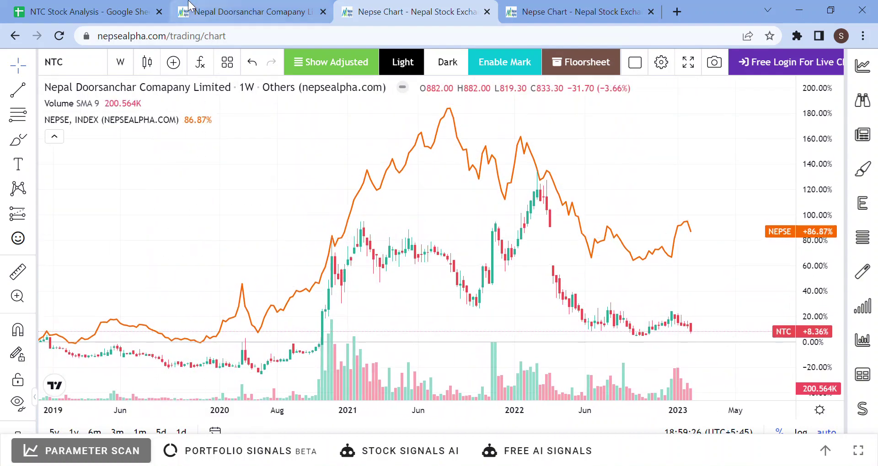
Step: Switch back to the NTC Stock Analysis spreadsheet in Google Sheets and review the investment, dividend, total return and profit percentage figures
{"action": "left_click", "coordinate": [132, 11]}
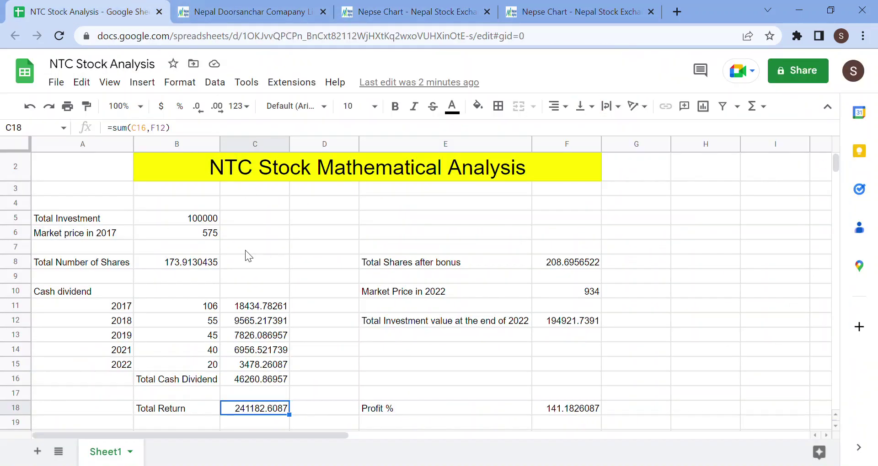
{"action": "scroll", "coordinate": [245, 250], "scroll_direction": "down", "scroll_amount": 1}
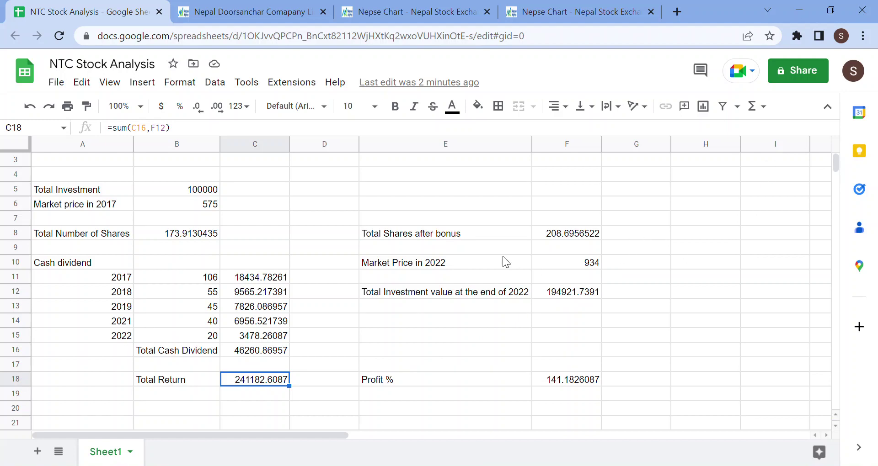
{"action": "scroll", "coordinate": [321, 271], "scroll_direction": "up", "scroll_amount": 1}
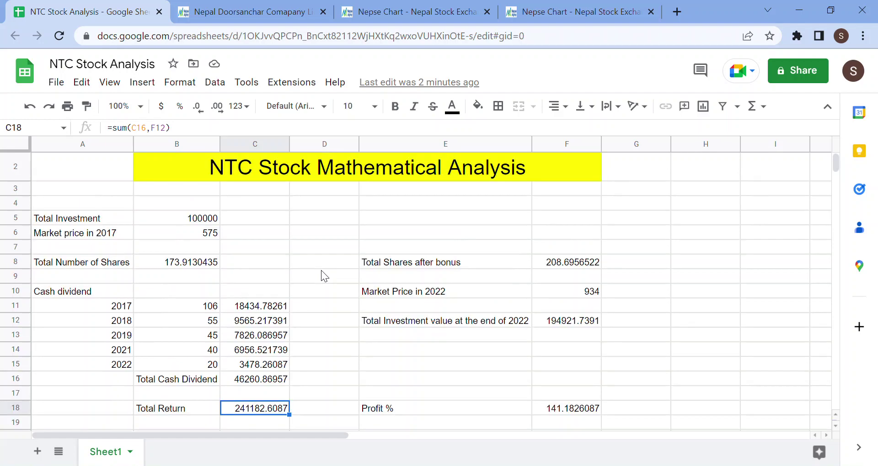